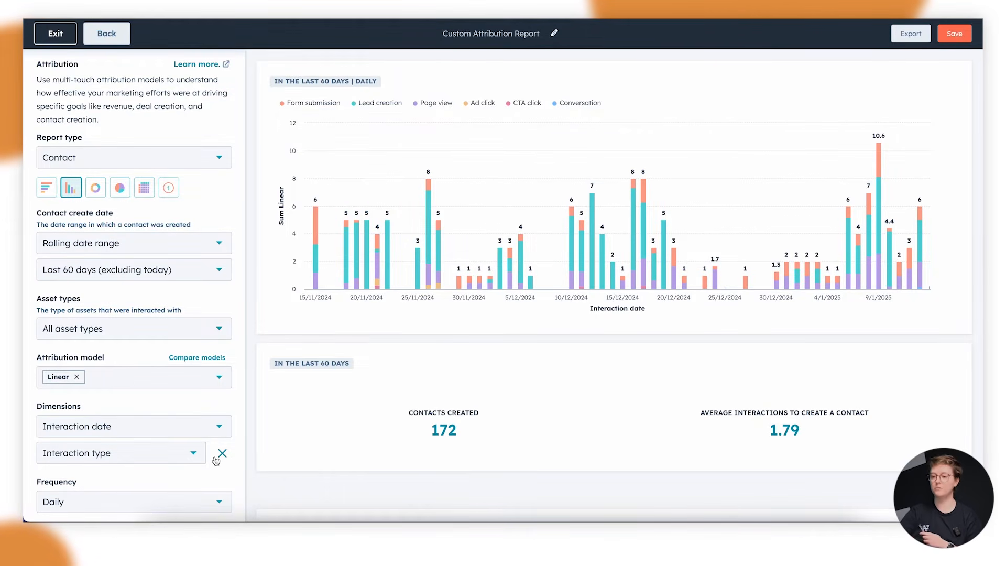
Step: Change the attribution report's primary dimension to Asset type
{"action": "left_click", "coordinate": [110, 438]}
{"action": "scroll", "coordinate": [131, 367], "scroll_direction": "up", "scroll_amount": 3}
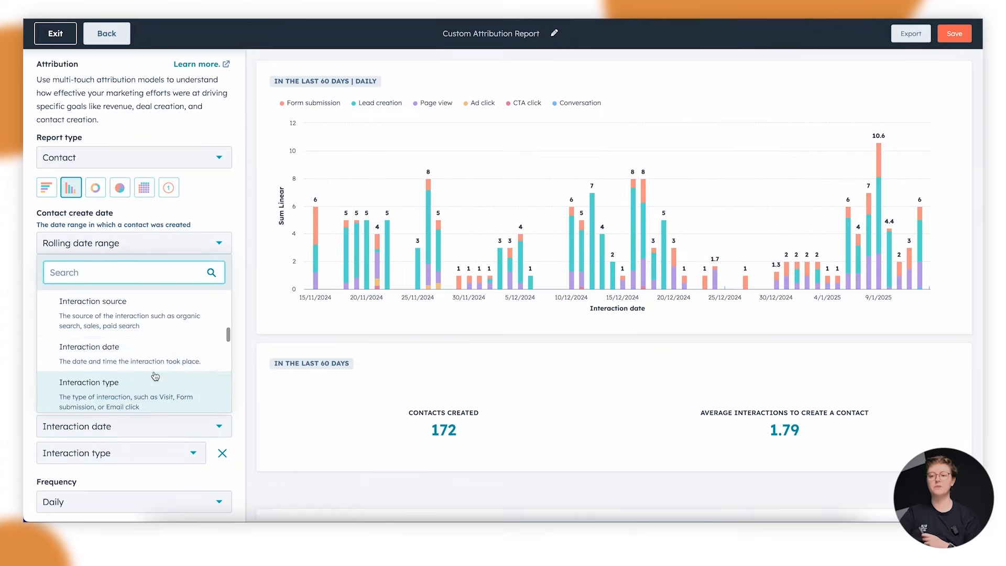
{"action": "scroll", "coordinate": [155, 376], "scroll_direction": "up", "scroll_amount": 5}
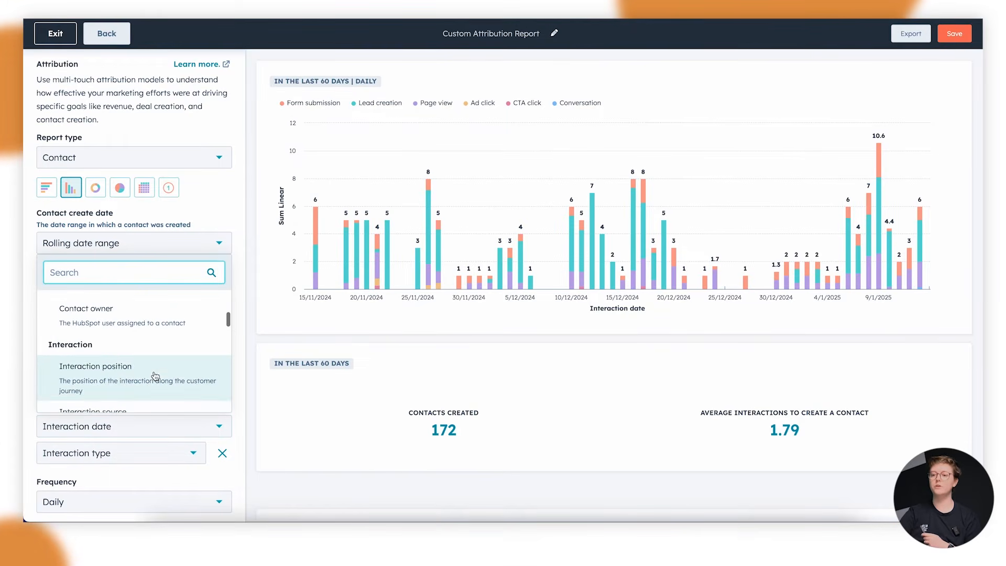
{"action": "scroll", "coordinate": [156, 377], "scroll_direction": "up", "scroll_amount": 2}
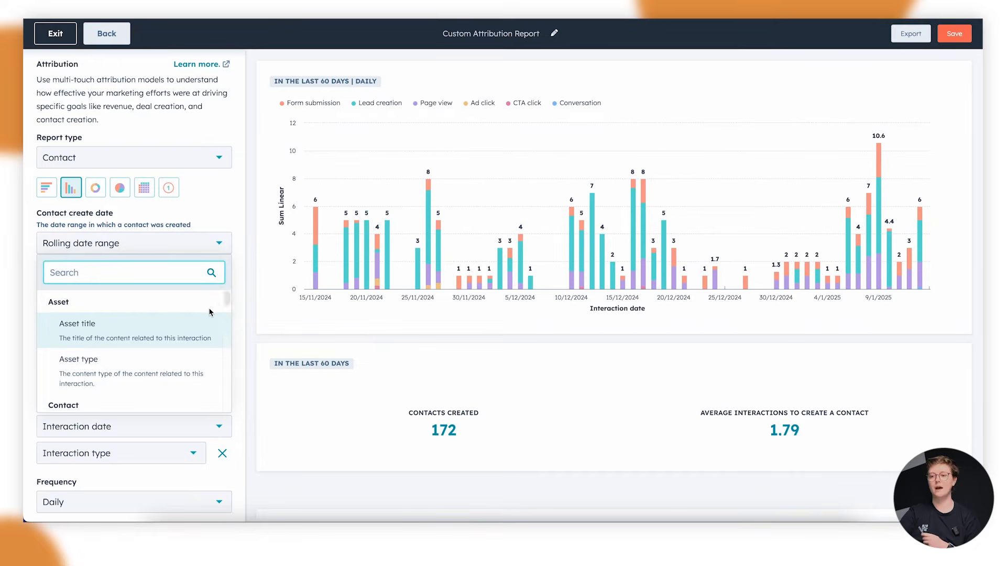
{"action": "left_click", "coordinate": [160, 374]}
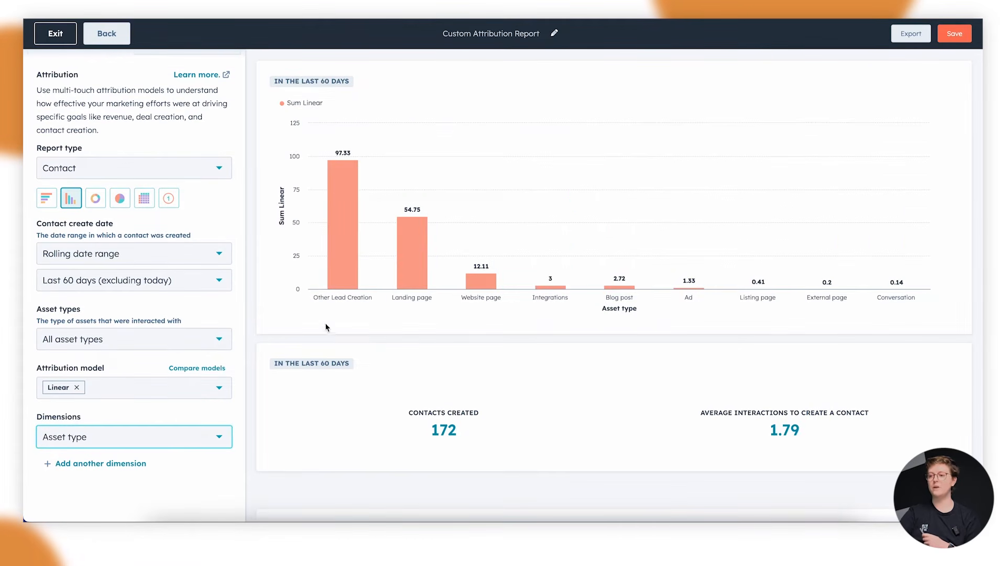
Step: Set the contact create date range to Last 365 days (excluding today)
{"action": "left_click", "coordinate": [195, 288]}
{"action": "scroll", "coordinate": [173, 393], "scroll_direction": "down", "scroll_amount": 2}
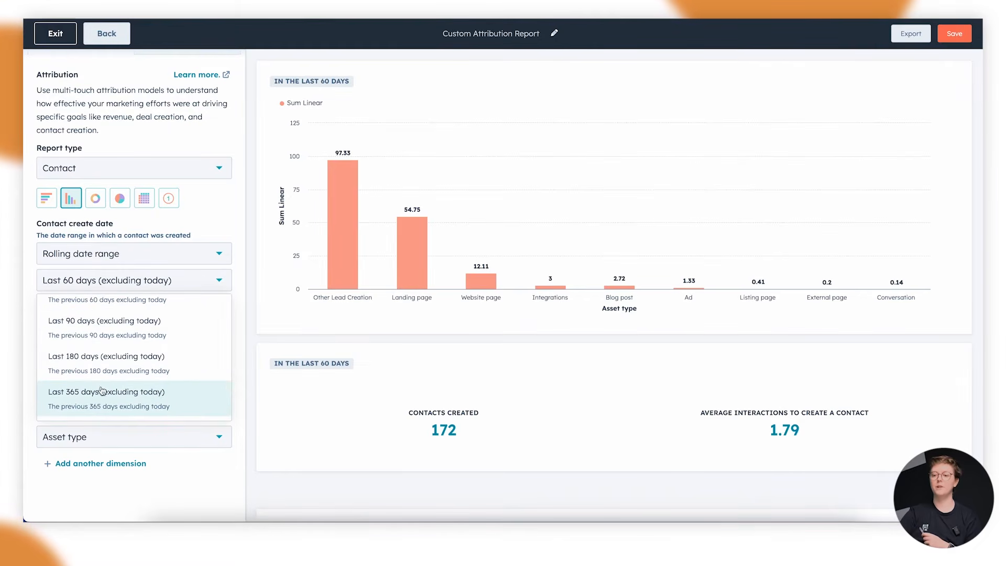
{"action": "left_click", "coordinate": [172, 400]}
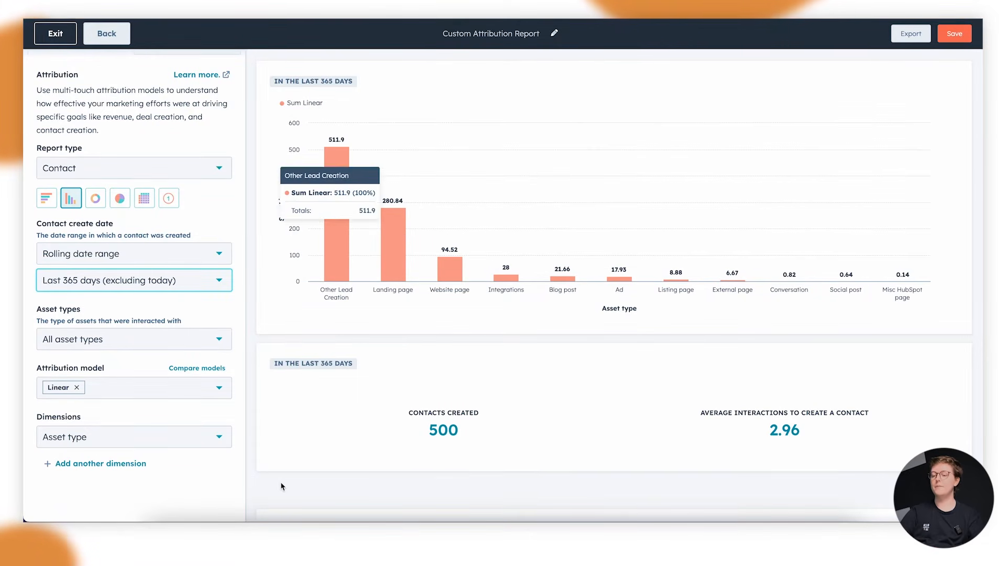
{"action": "left_click", "coordinate": [128, 437]}
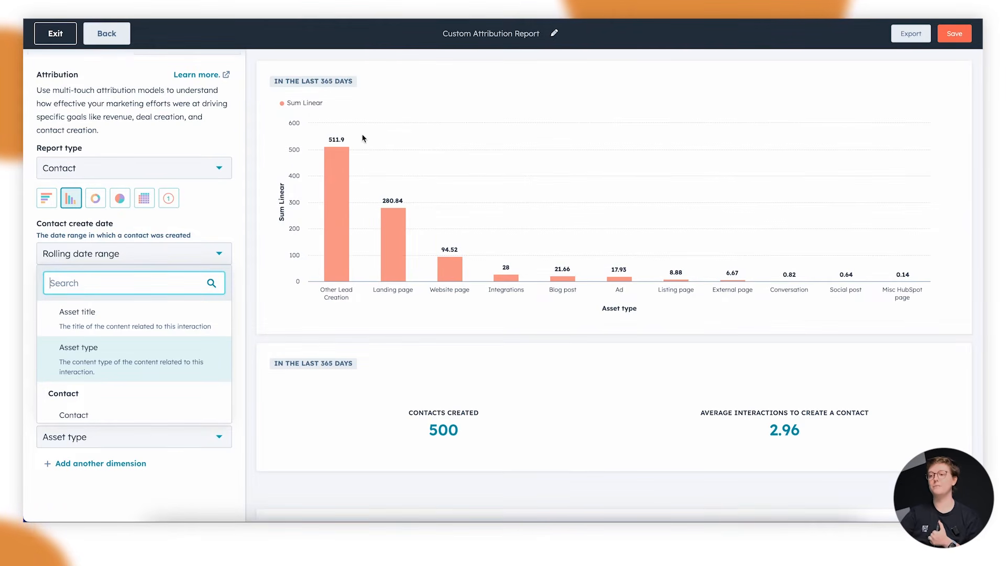
{"action": "left_click", "coordinate": [363, 266]}
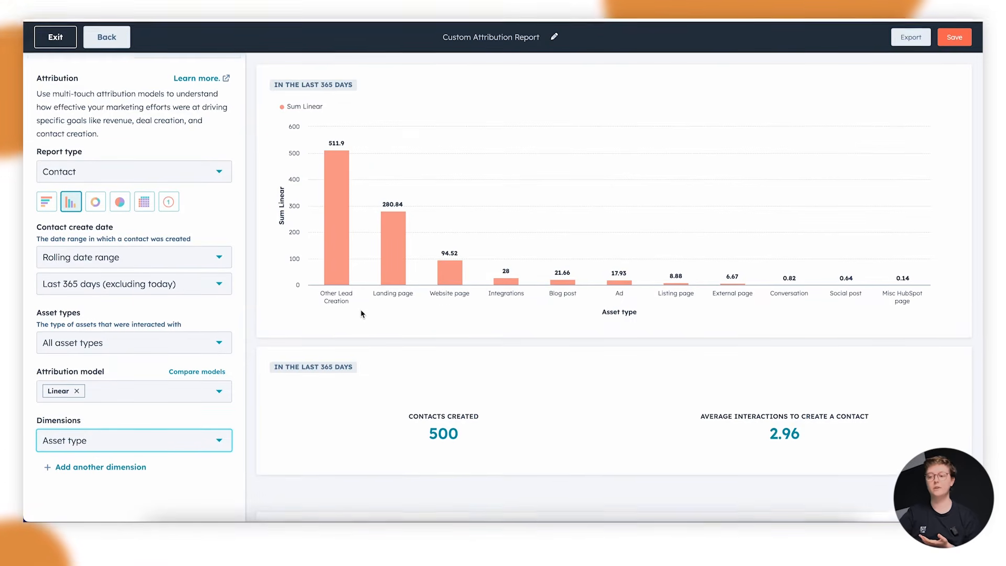
{"action": "mouse_move", "coordinate": [337, 190]}
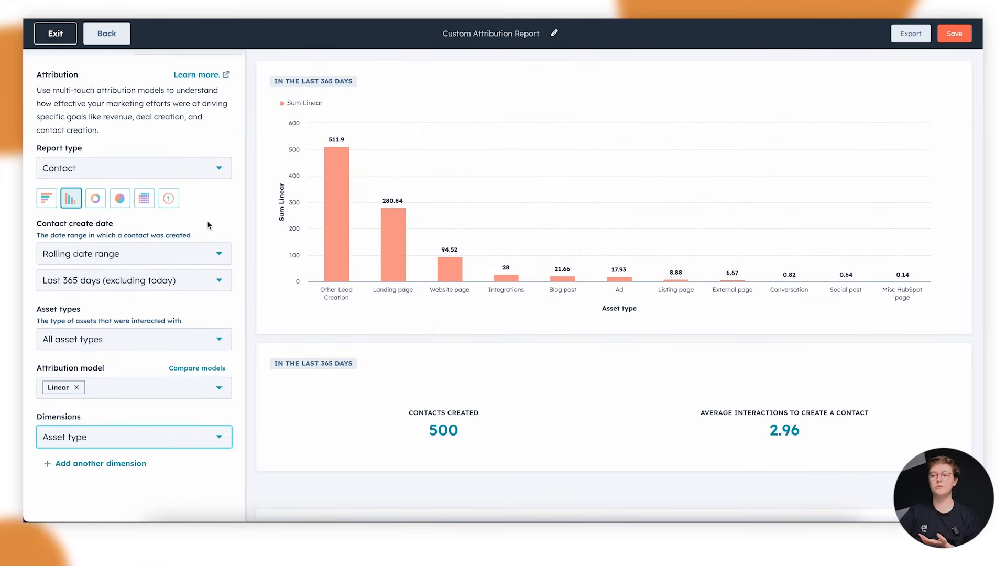
Step: Start a new report filter on the Asset type property, searching the available properties for "type"
{"action": "scroll", "coordinate": [205, 217], "scroll_direction": "up", "scroll_amount": 1}
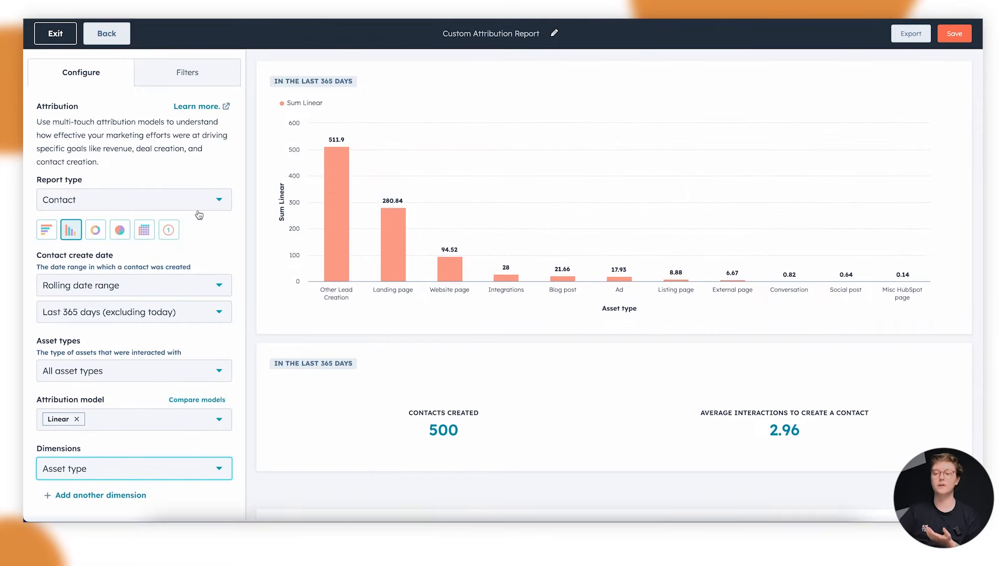
{"action": "left_click", "coordinate": [200, 79]}
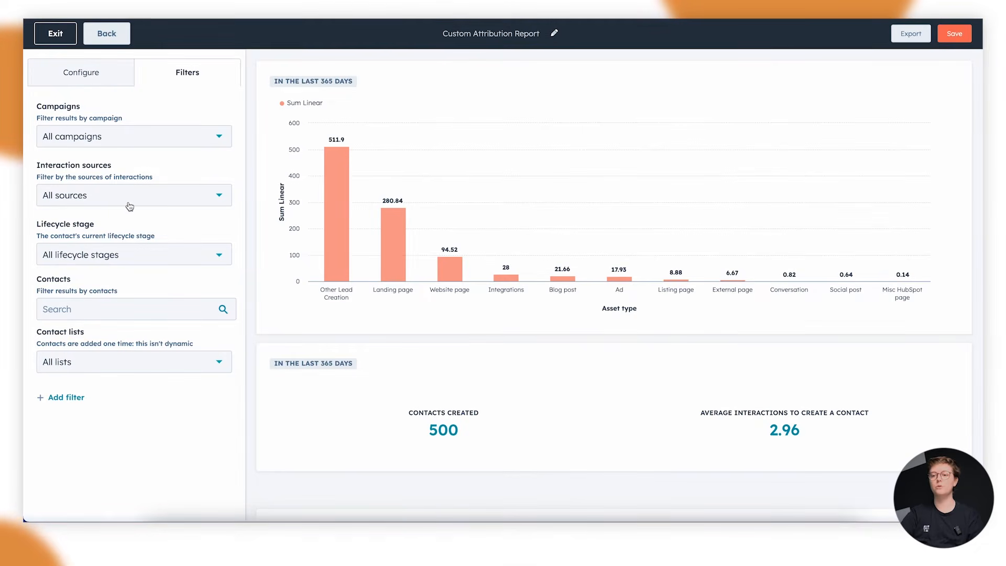
{"action": "left_click", "coordinate": [64, 398]}
{"action": "scroll", "coordinate": [136, 383], "scroll_direction": "down", "scroll_amount": 1}
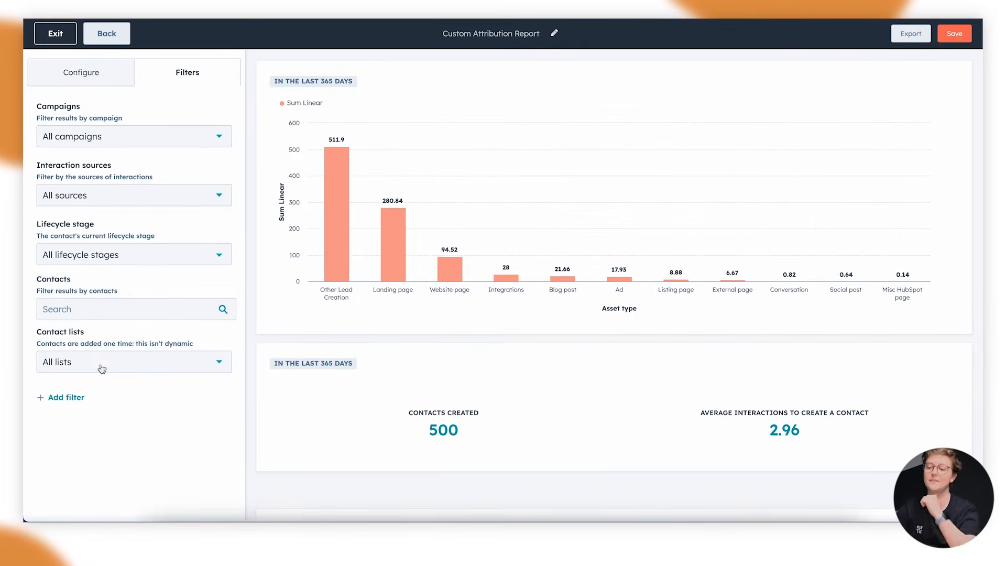
{"action": "left_click", "coordinate": [68, 397]}
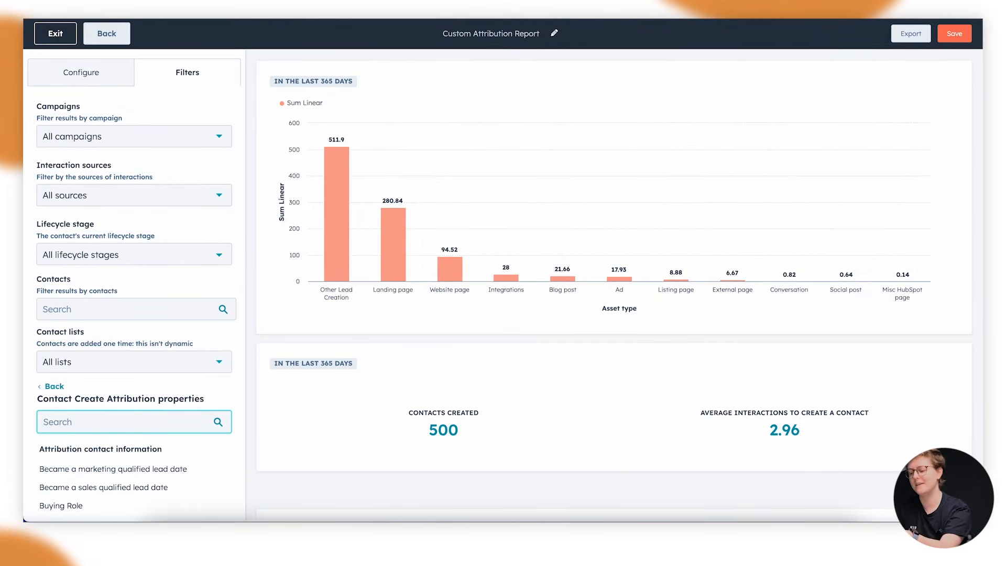
{"action": "type", "text": "type"}
{"action": "scroll", "coordinate": [95, 403], "scroll_direction": "down", "scroll_amount": 1}
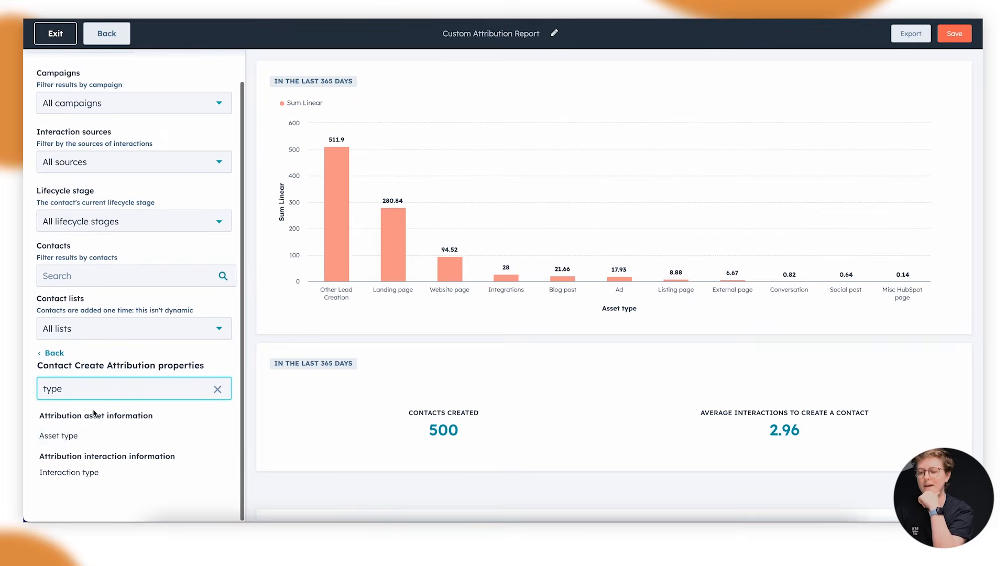
{"action": "left_click", "coordinate": [84, 441]}
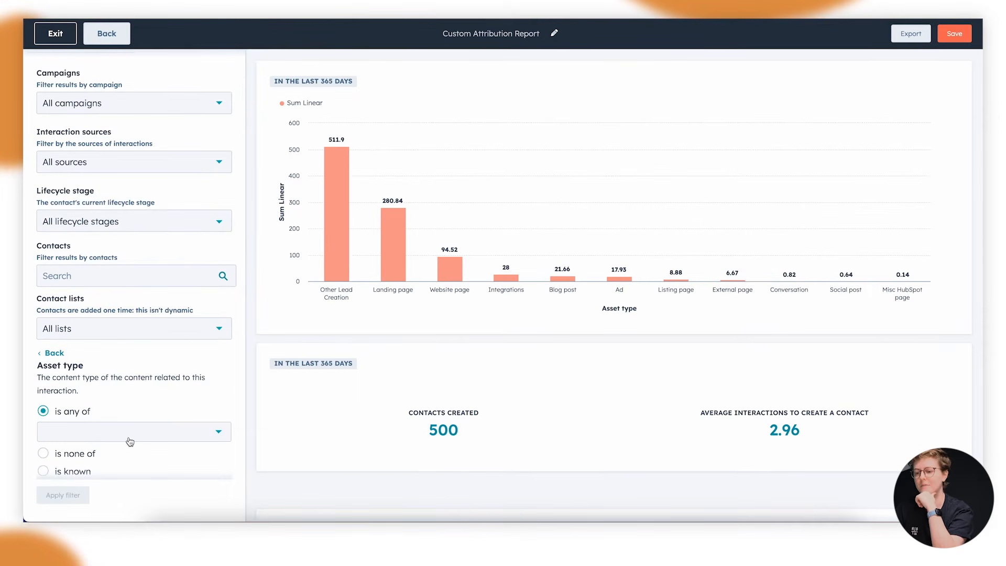
Step: Include Website page, Landing page, Knowledge article, Blog post and Listing page in the Asset type "is any of" filter
{"action": "left_click", "coordinate": [127, 432]}
{"action": "scroll", "coordinate": [119, 313], "scroll_direction": "down", "scroll_amount": 1}
{"action": "scroll", "coordinate": [119, 313], "scroll_direction": "up", "scroll_amount": 2}
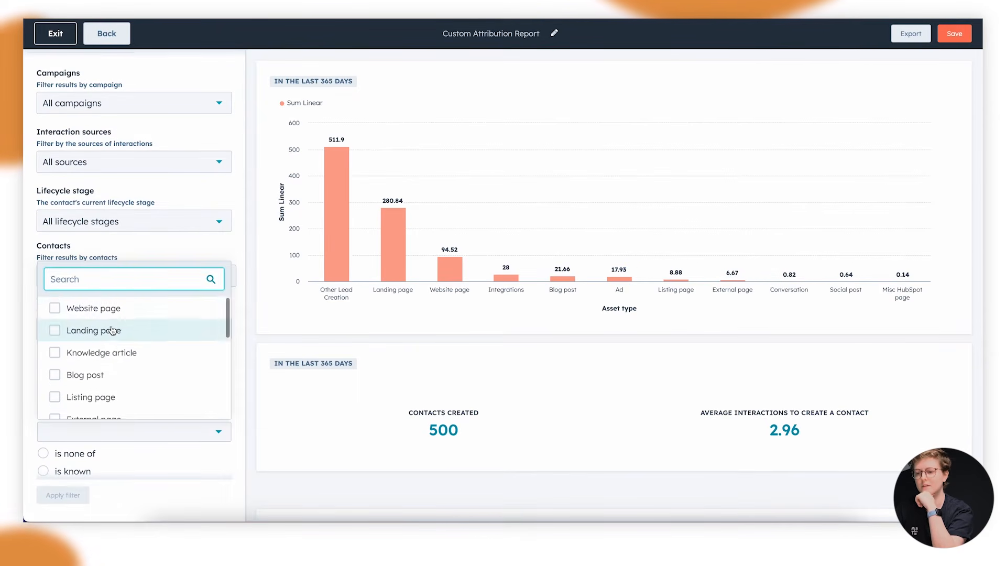
{"action": "scroll", "coordinate": [113, 330], "scroll_direction": "down", "scroll_amount": 1}
{"action": "scroll", "coordinate": [69, 314], "scroll_direction": "up", "scroll_amount": 1}
{"action": "left_click", "coordinate": [69, 309]}
{"action": "left_click", "coordinate": [55, 330]}
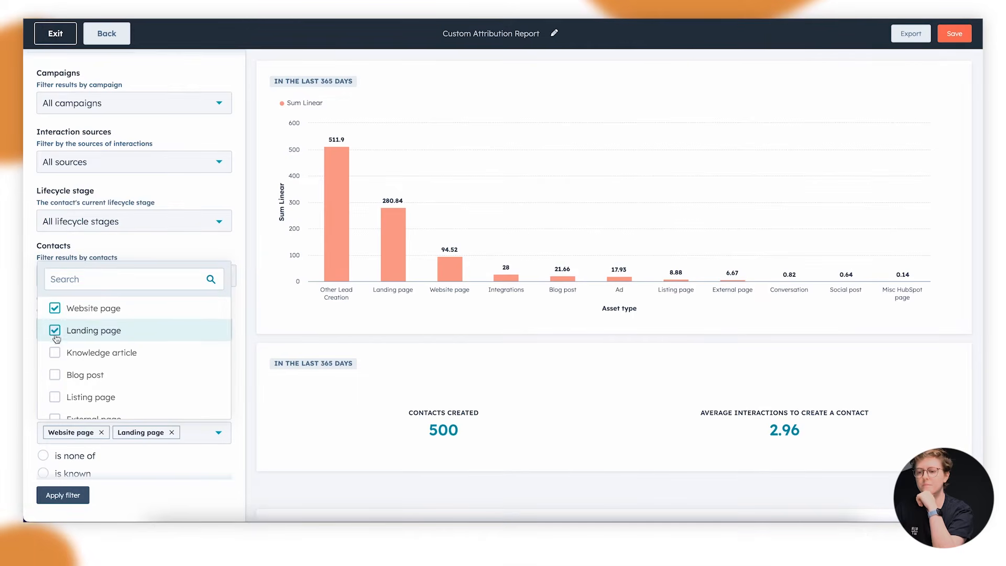
{"action": "left_click", "coordinate": [55, 352]}
{"action": "left_click", "coordinate": [54, 375]}
{"action": "scroll", "coordinate": [55, 380], "scroll_direction": "down", "scroll_amount": 1}
{"action": "scroll", "coordinate": [55, 383], "scroll_direction": "down", "scroll_amount": 1}
{"action": "left_click", "coordinate": [55, 341]}
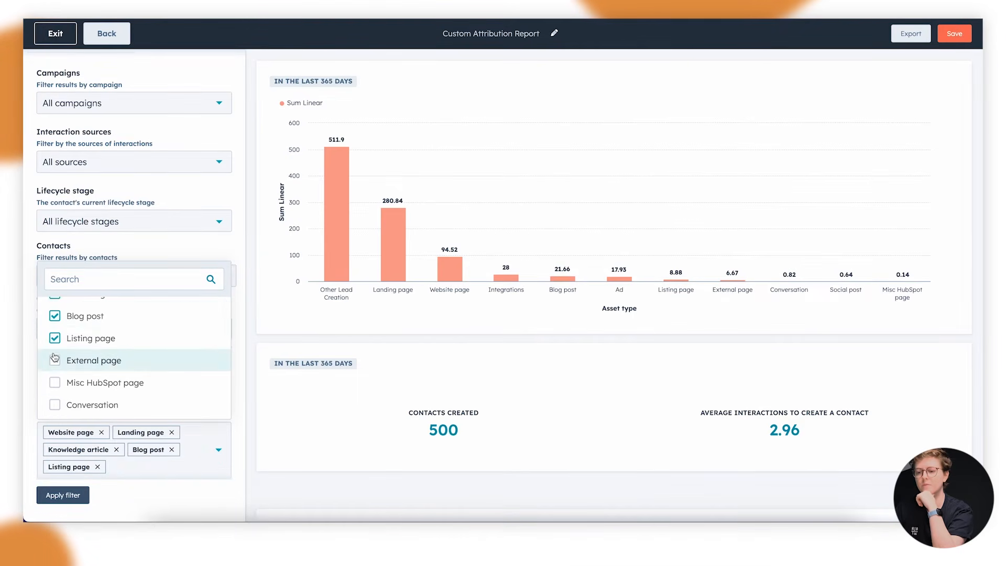
Step: Add External page, Misc HubSpot page, Conversation, Ad, Social post and Contact import to the Asset type filter values
{"action": "left_click", "coordinate": [55, 362]}
{"action": "scroll", "coordinate": [54, 362], "scroll_direction": "down", "scroll_amount": 2}
{"action": "left_click", "coordinate": [54, 335]}
{"action": "left_click", "coordinate": [54, 357]}
{"action": "left_click", "coordinate": [55, 379]}
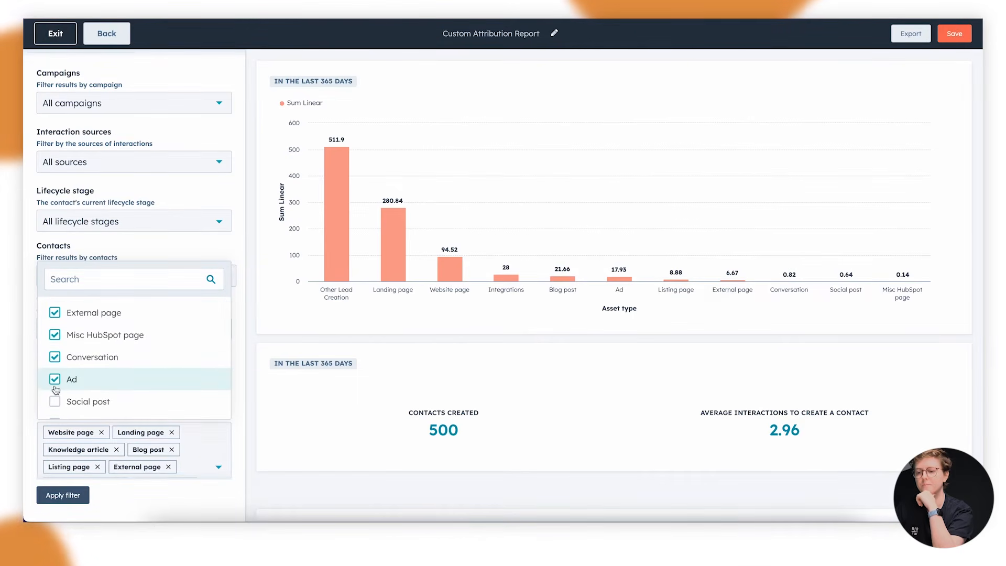
{"action": "scroll", "coordinate": [55, 379], "scroll_direction": "down", "scroll_amount": 3}
{"action": "left_click", "coordinate": [55, 328]}
{"action": "left_click", "coordinate": [54, 350]}
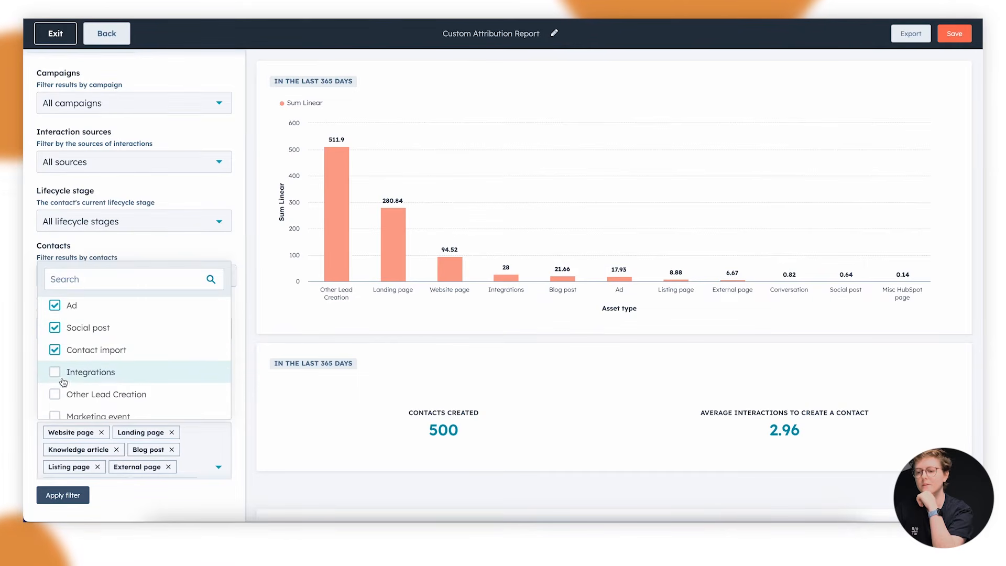
Step: Add Marketing event and Case study to the Asset type filter values and apply the filter to the report
{"action": "scroll", "coordinate": [55, 373], "scroll_direction": "down", "scroll_amount": 1}
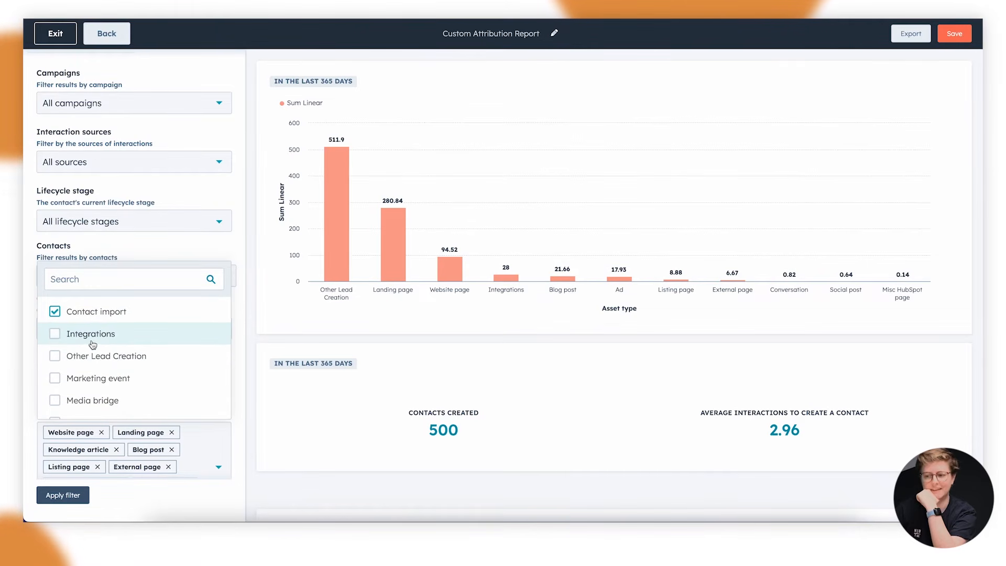
{"action": "left_click", "coordinate": [59, 378]}
{"action": "scroll", "coordinate": [60, 379], "scroll_direction": "down", "scroll_amount": 1}
{"action": "left_click", "coordinate": [55, 410]}
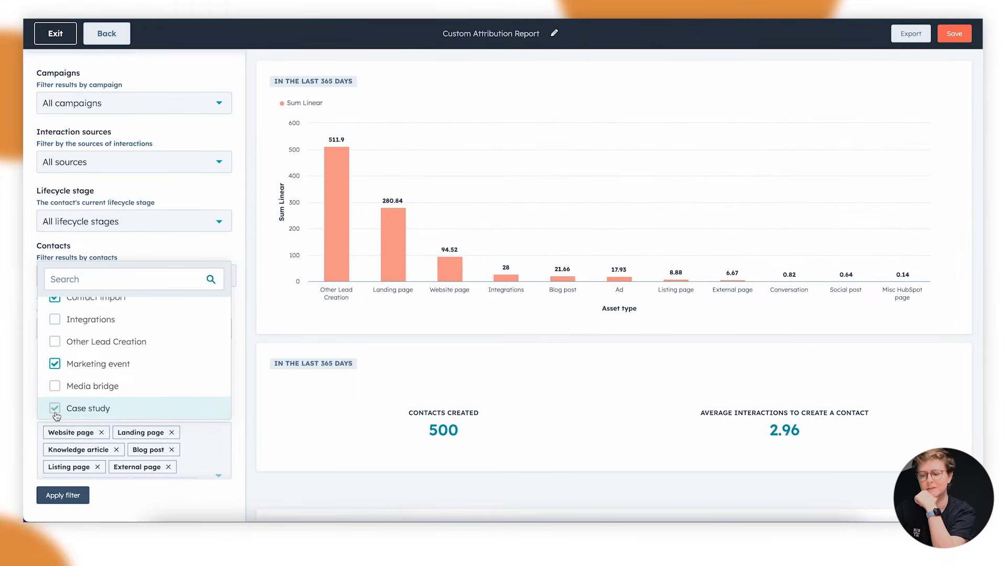
{"action": "left_click", "coordinate": [63, 495]}
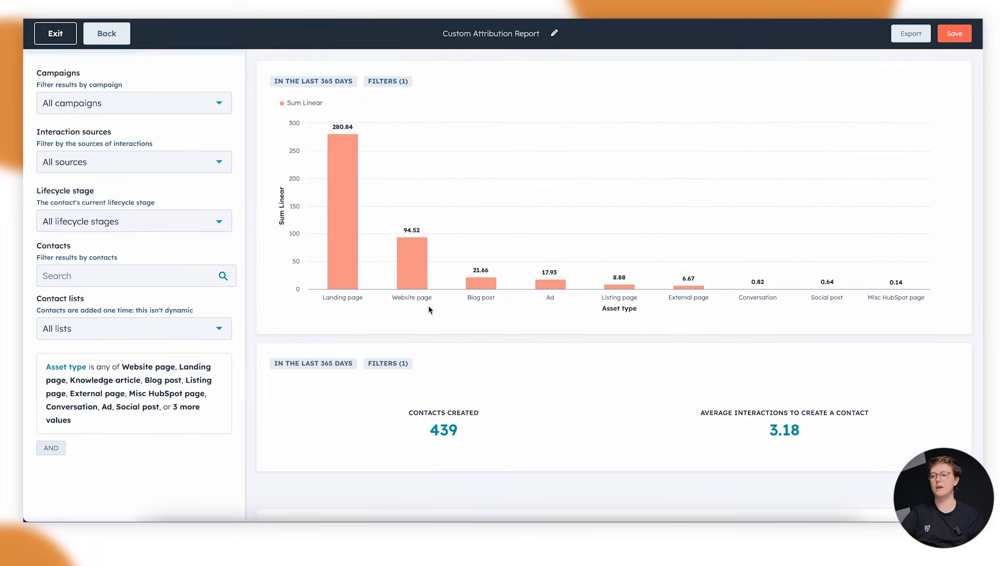
Step: Return to the report configuration and add the J-Shaped attribution model alongside Linear
{"action": "scroll", "coordinate": [131, 210], "scroll_direction": "up", "scroll_amount": 2}
{"action": "left_click", "coordinate": [81, 73]}
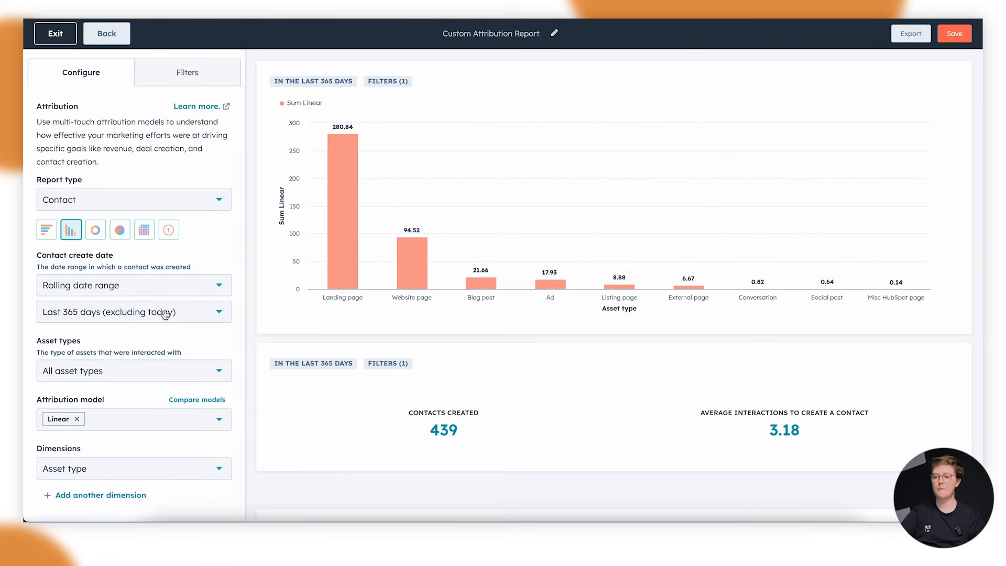
{"action": "scroll", "coordinate": [195, 380], "scroll_direction": "down", "scroll_amount": 1}
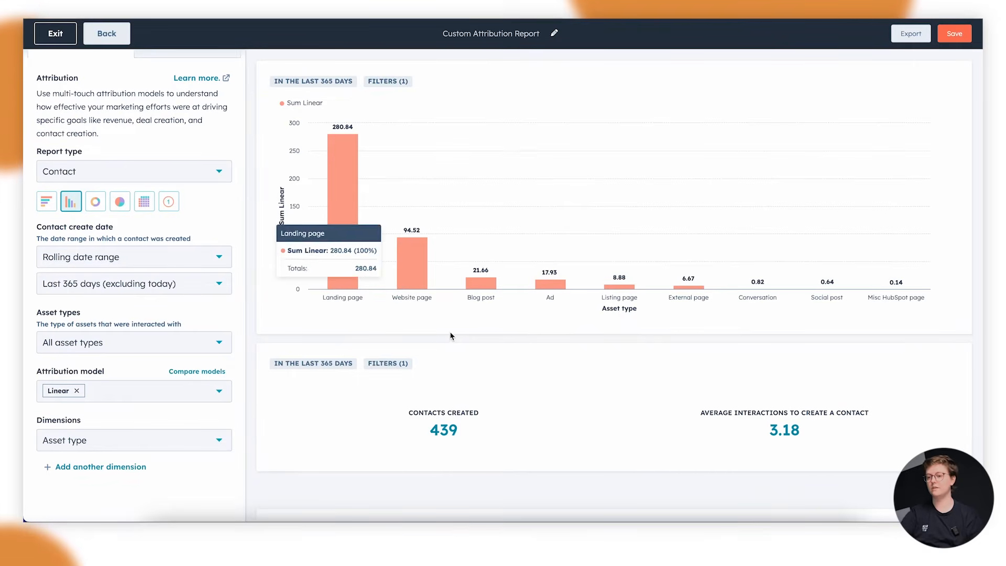
{"action": "left_click", "coordinate": [159, 396]}
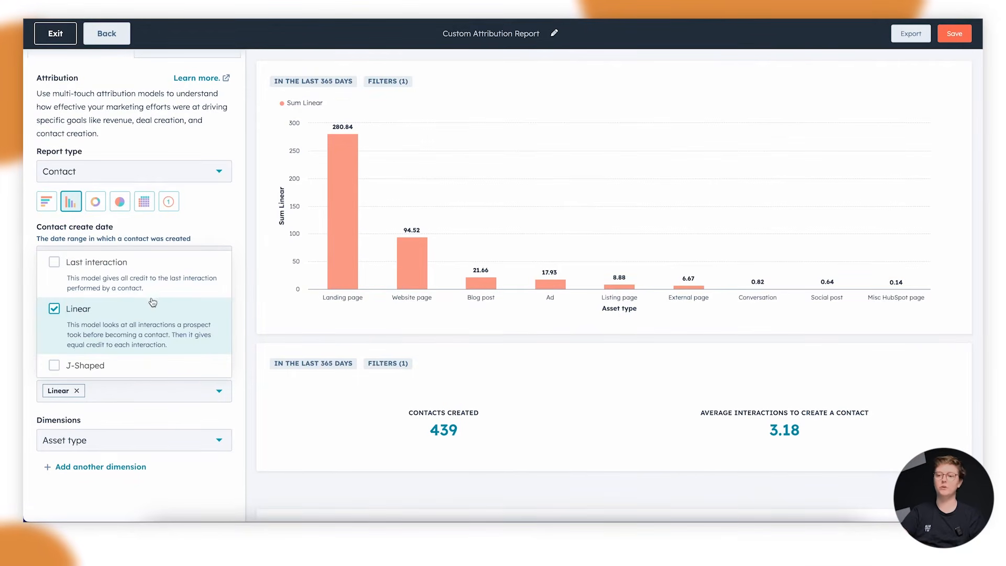
{"action": "scroll", "coordinate": [152, 303], "scroll_direction": "up", "scroll_amount": 1}
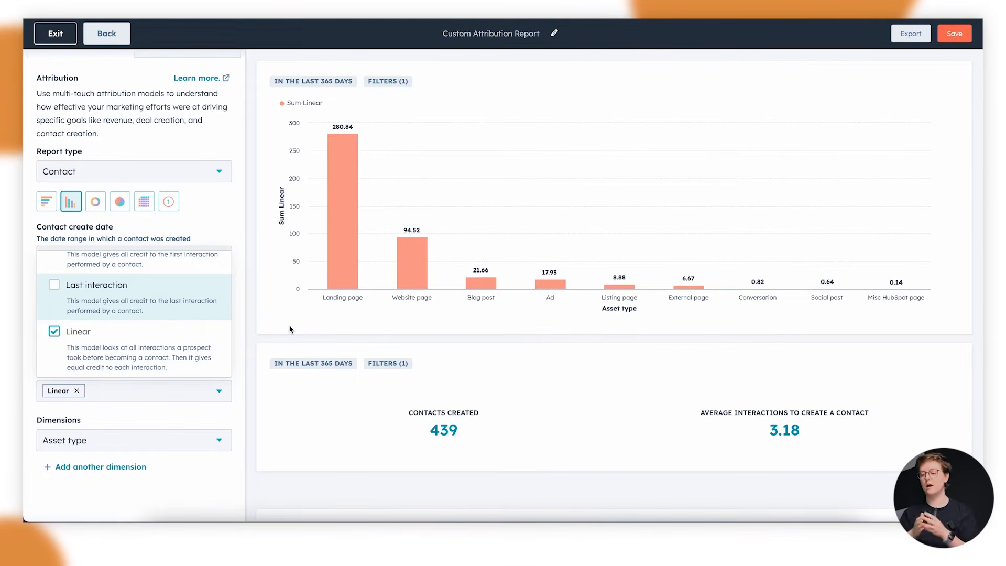
{"action": "scroll", "coordinate": [198, 310], "scroll_direction": "up", "scroll_amount": 1}
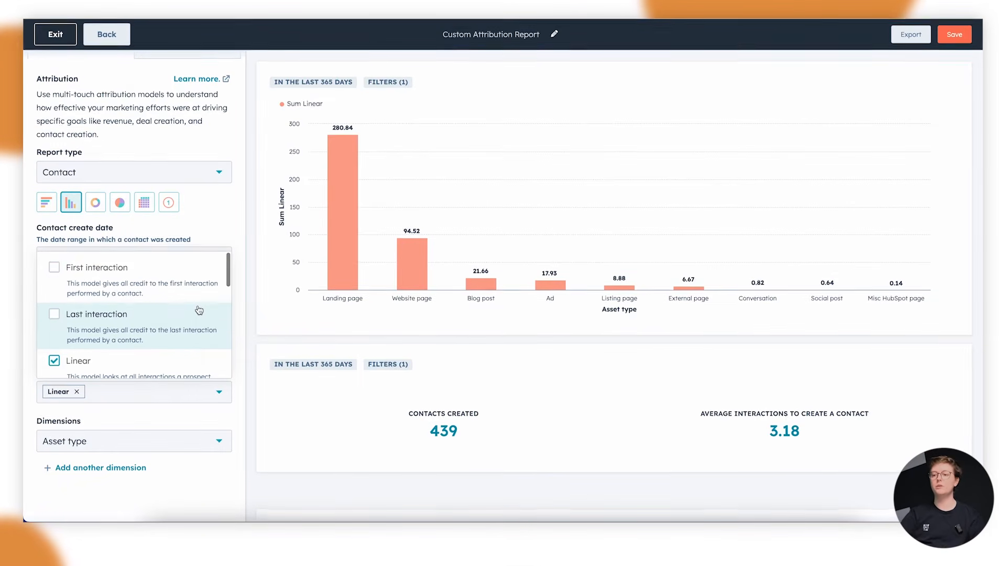
{"action": "scroll", "coordinate": [158, 304], "scroll_direction": "down", "scroll_amount": 1}
{"action": "scroll", "coordinate": [133, 300], "scroll_direction": "down", "scroll_amount": 5}
{"action": "left_click", "coordinate": [53, 289]}
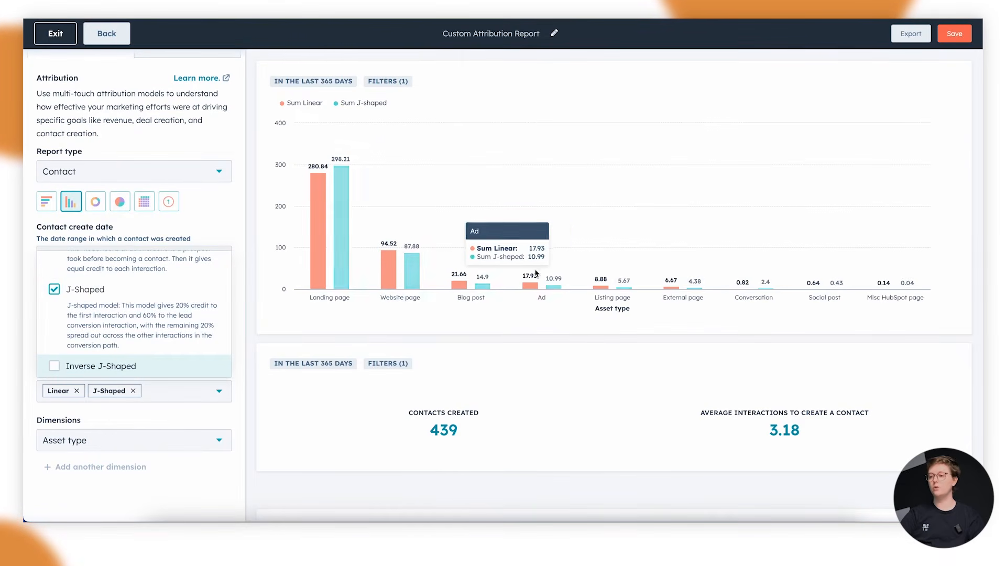
Step: Add Inverse J-Shaped as a third attribution model for comparison with Linear and J-Shaped
{"action": "mouse_move", "coordinate": [308, 363]}
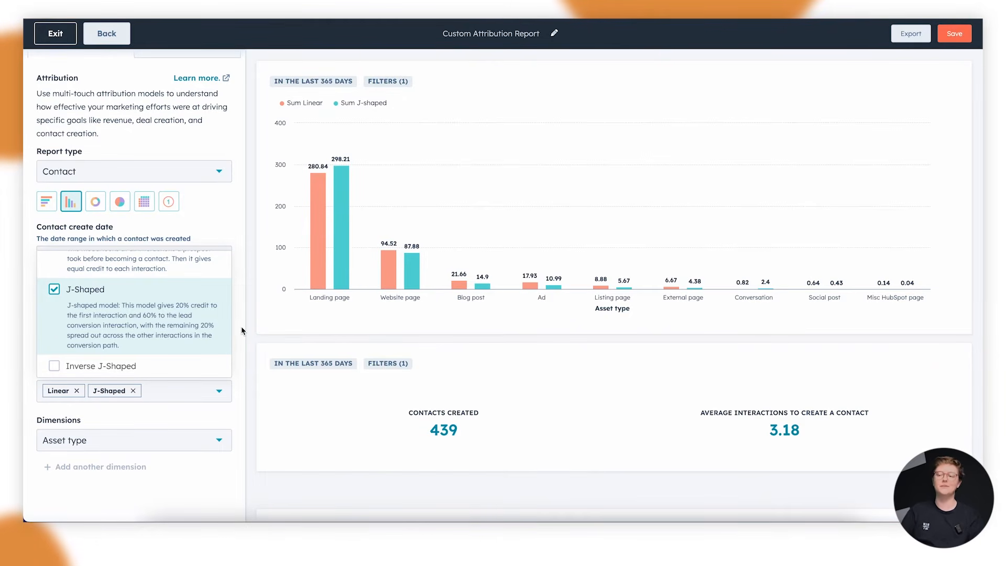
{"action": "scroll", "coordinate": [205, 321], "scroll_direction": "up", "scroll_amount": 1}
{"action": "scroll", "coordinate": [139, 293], "scroll_direction": "down", "scroll_amount": 2}
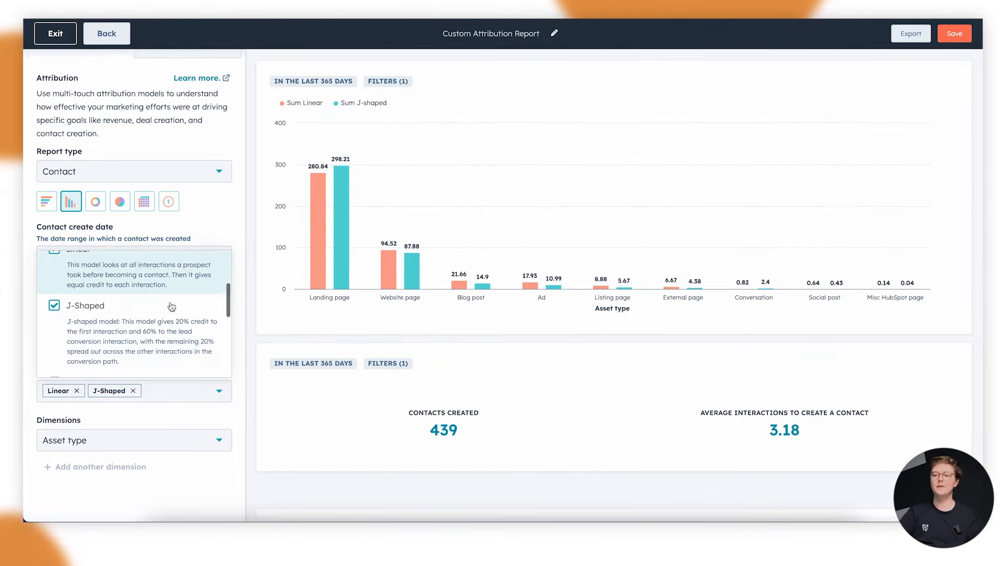
{"action": "left_click", "coordinate": [54, 351]}
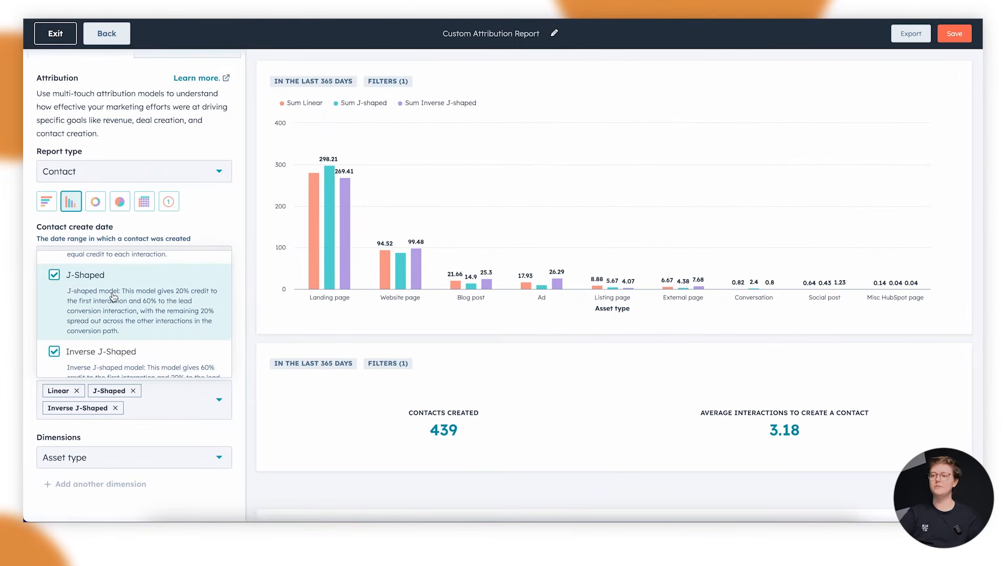
{"action": "left_click", "coordinate": [291, 327]}
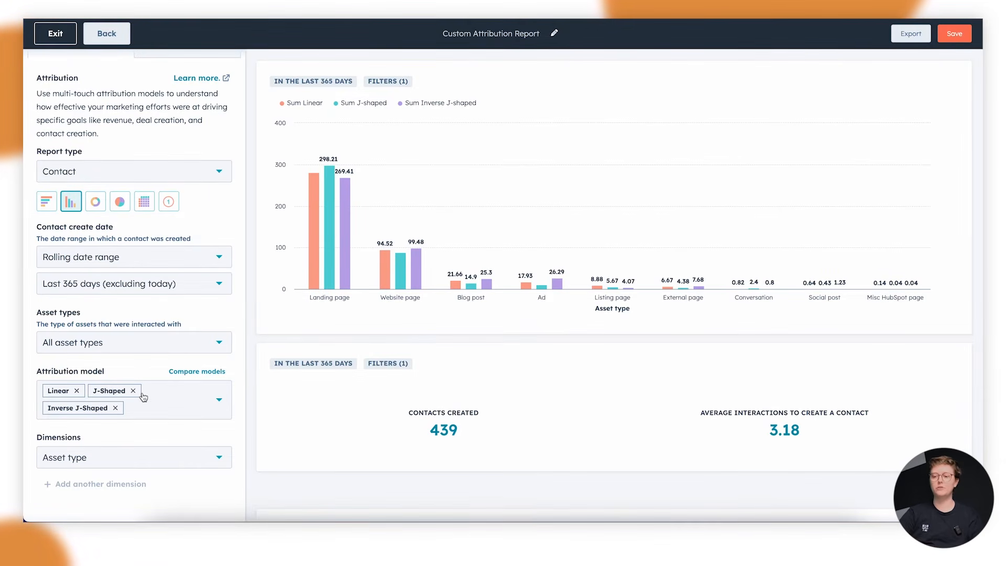
Step: Change the report's dimension to Interaction source so the three attribution models are compared by source
{"action": "left_click", "coordinate": [87, 466]}
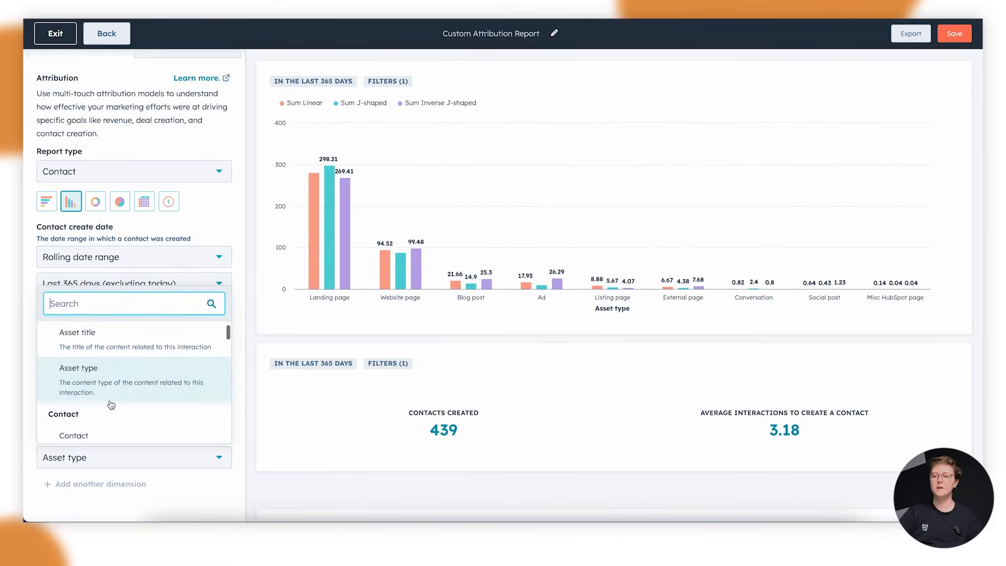
{"action": "scroll", "coordinate": [111, 405], "scroll_direction": "up", "scroll_amount": 1}
{"action": "scroll", "coordinate": [111, 405], "scroll_direction": "down", "scroll_amount": 4}
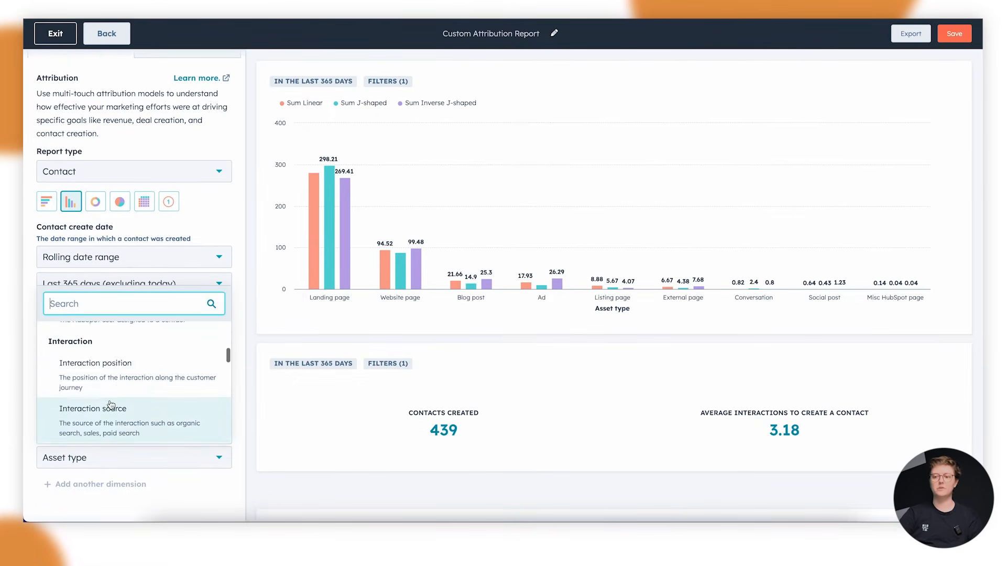
{"action": "scroll", "coordinate": [111, 405], "scroll_direction": "down", "scroll_amount": 2}
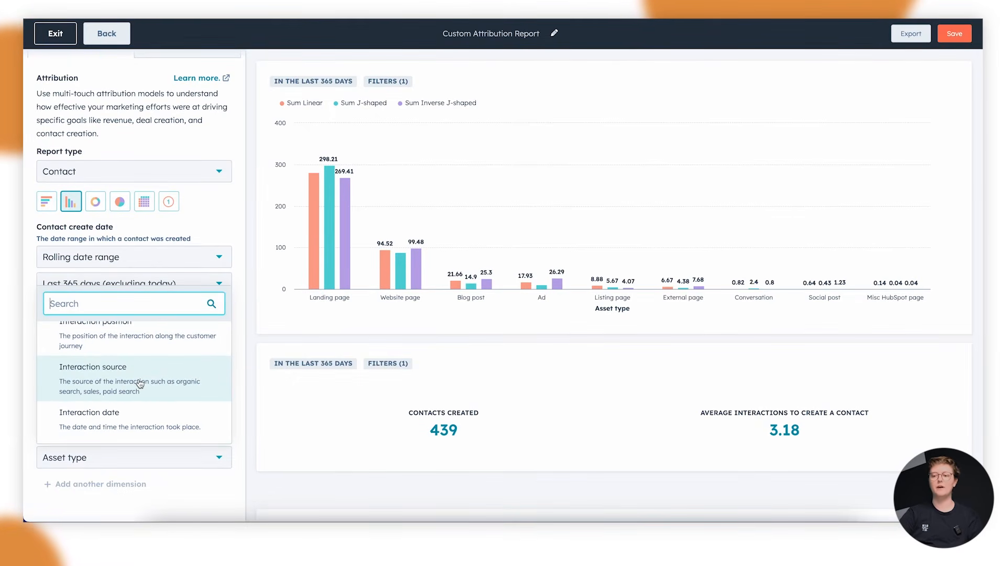
{"action": "left_click", "coordinate": [176, 381]}
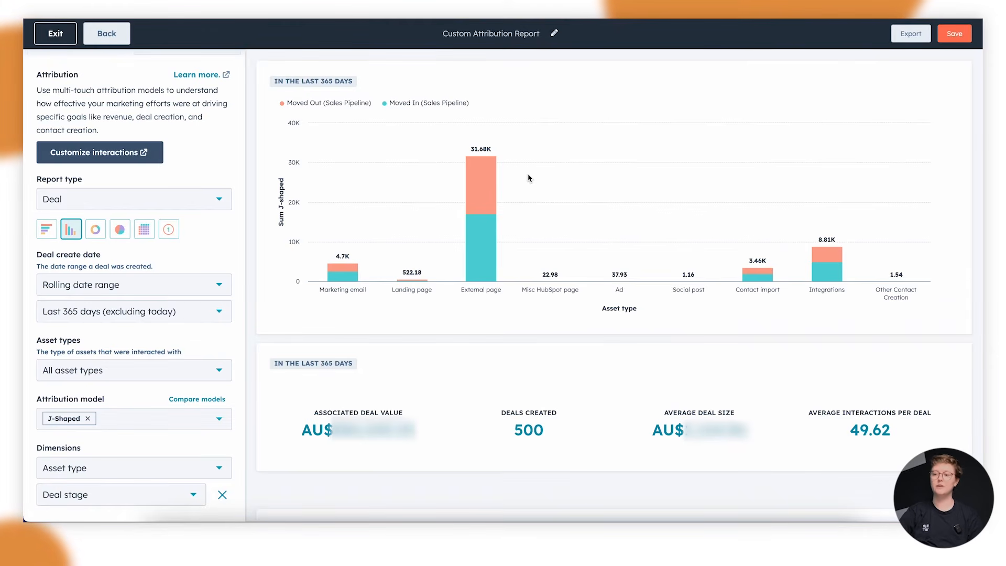
Step: Examine the deal attribution chart and review the asset, deal, interaction and UTM dimensions available for deal reports
{"action": "scroll", "coordinate": [523, 210], "scroll_direction": "down", "scroll_amount": 1}
{"action": "scroll", "coordinate": [523, 210], "scroll_direction": "down", "scroll_amount": 1}
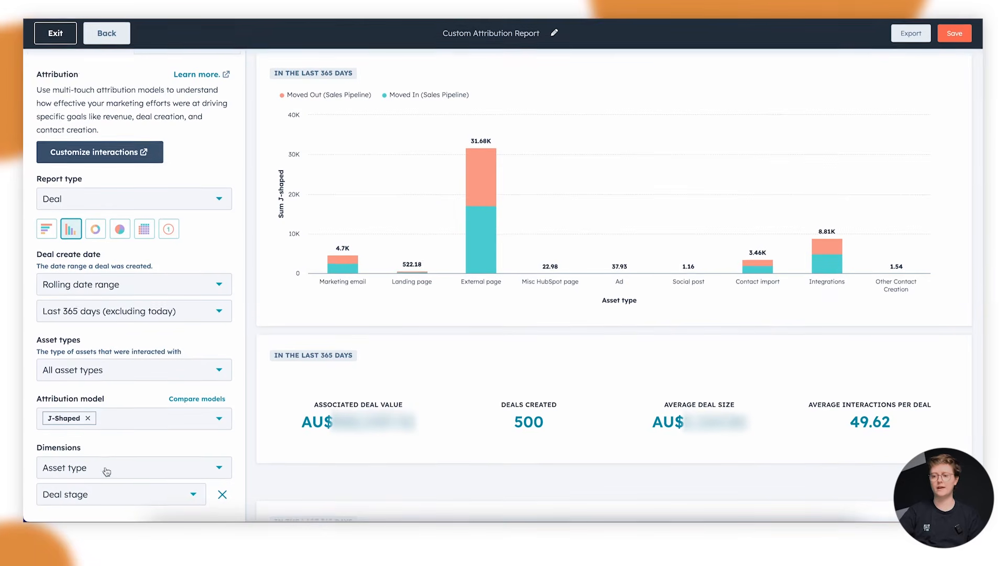
{"action": "left_click", "coordinate": [93, 472]}
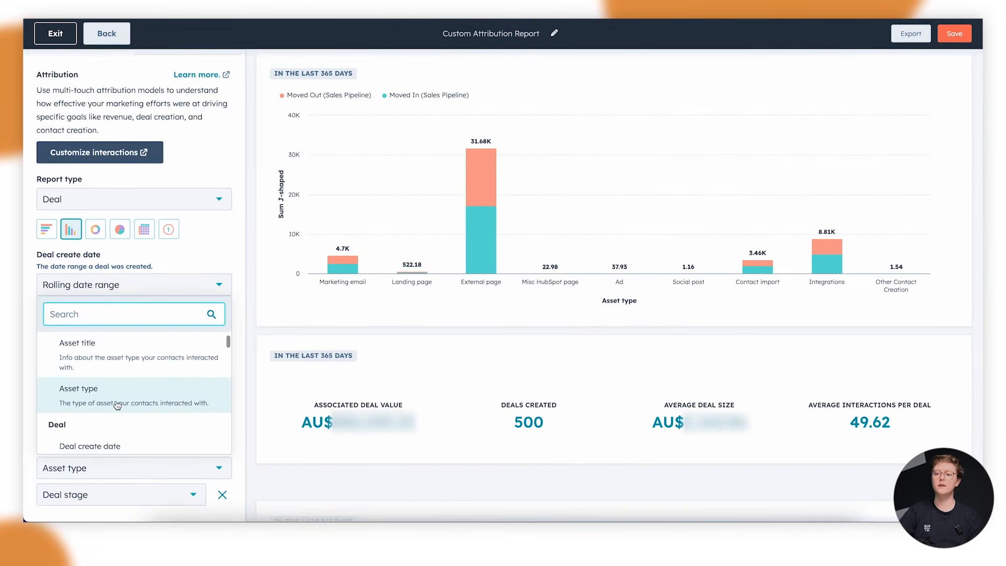
{"action": "scroll", "coordinate": [118, 398], "scroll_direction": "down", "scroll_amount": 5}
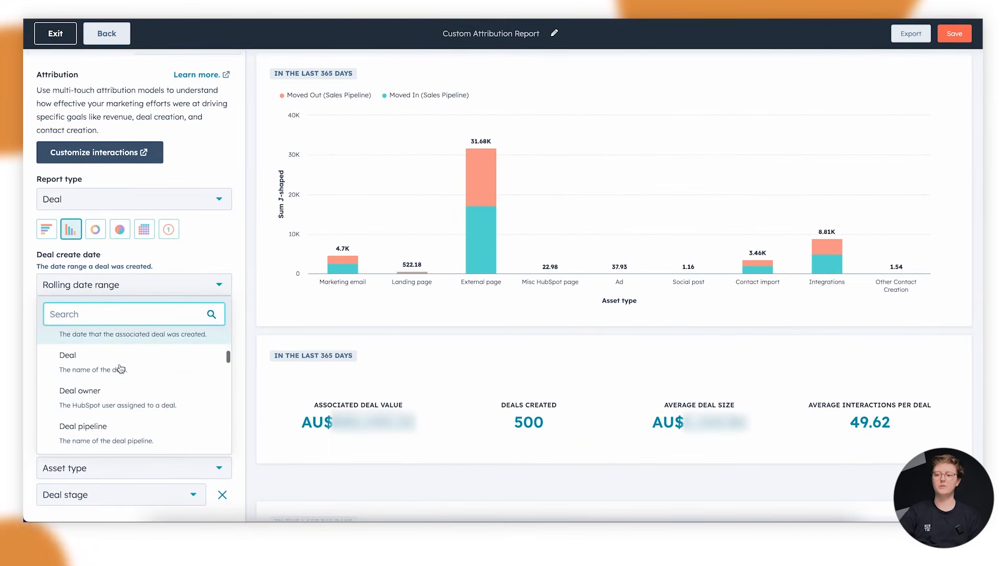
{"action": "scroll", "coordinate": [121, 367], "scroll_direction": "down", "scroll_amount": 3}
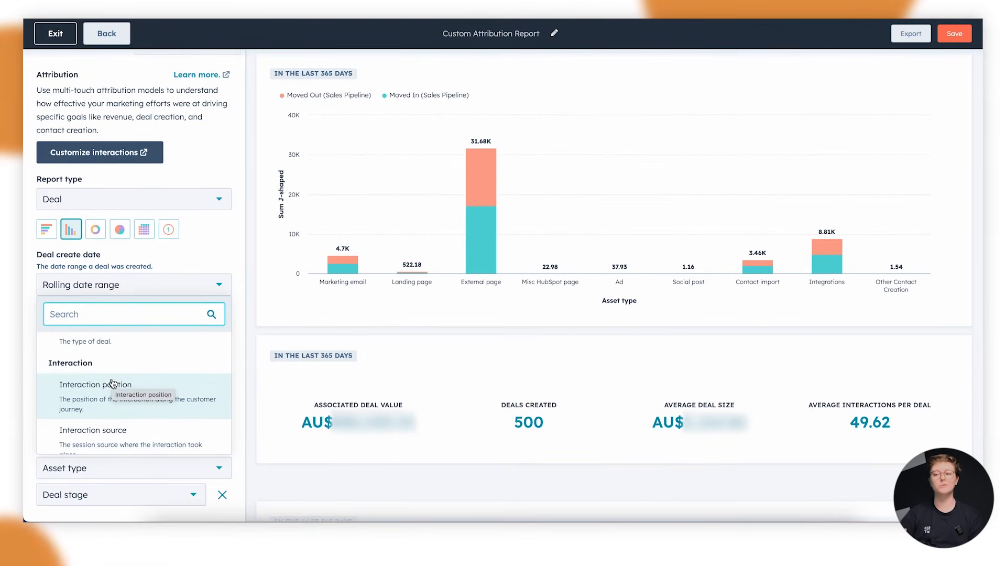
{"action": "scroll", "coordinate": [145, 382], "scroll_direction": "down", "scroll_amount": 1}
{"action": "scroll", "coordinate": [145, 382], "scroll_direction": "down", "scroll_amount": 5}
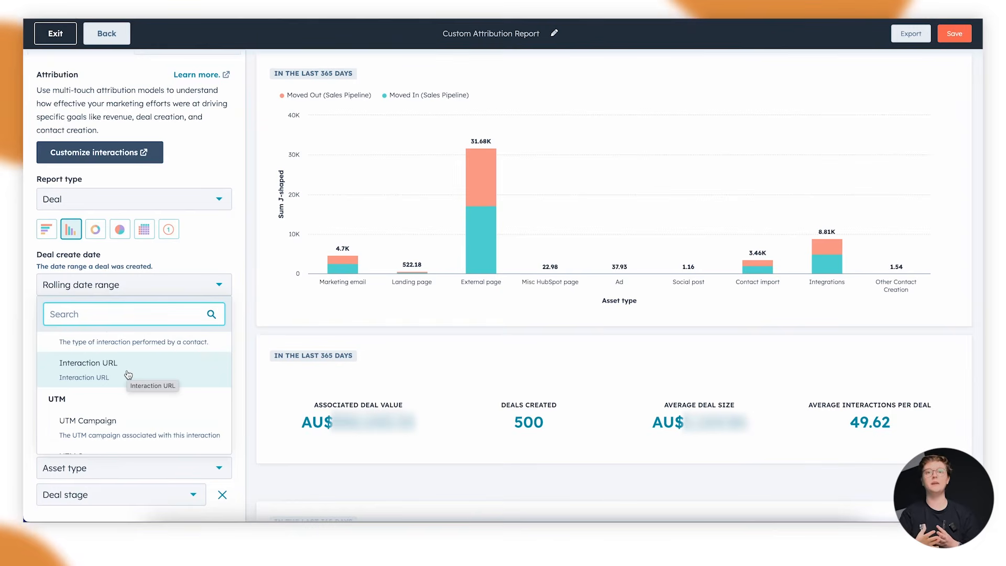
{"action": "scroll", "coordinate": [128, 375], "scroll_direction": "down", "scroll_amount": 3}
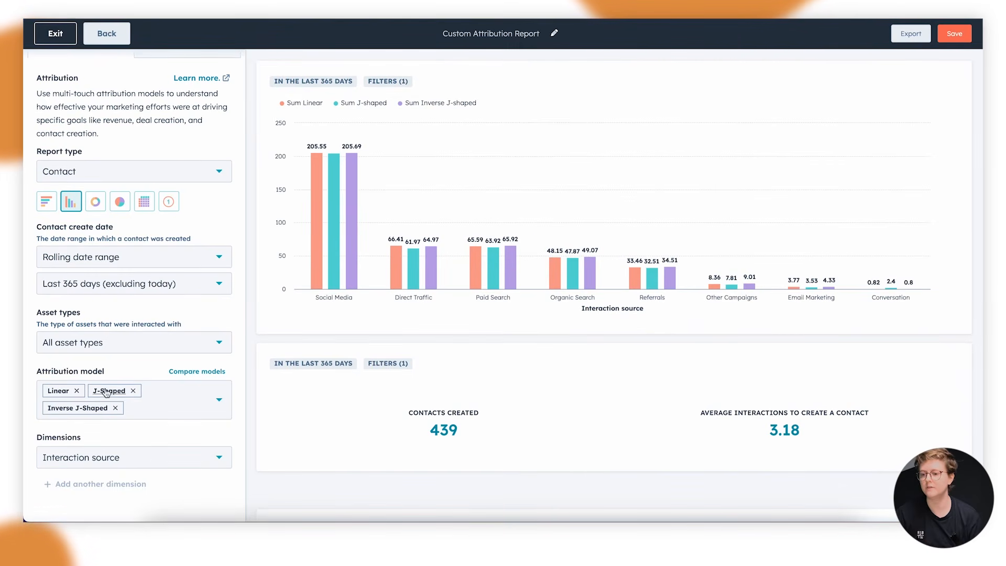
Step: Remove the Linear and Inverse J-Shaped attribution models from the contact report and set its dimension to Asset type
{"action": "left_click", "coordinate": [77, 391]}
{"action": "left_click", "coordinate": [176, 391]}
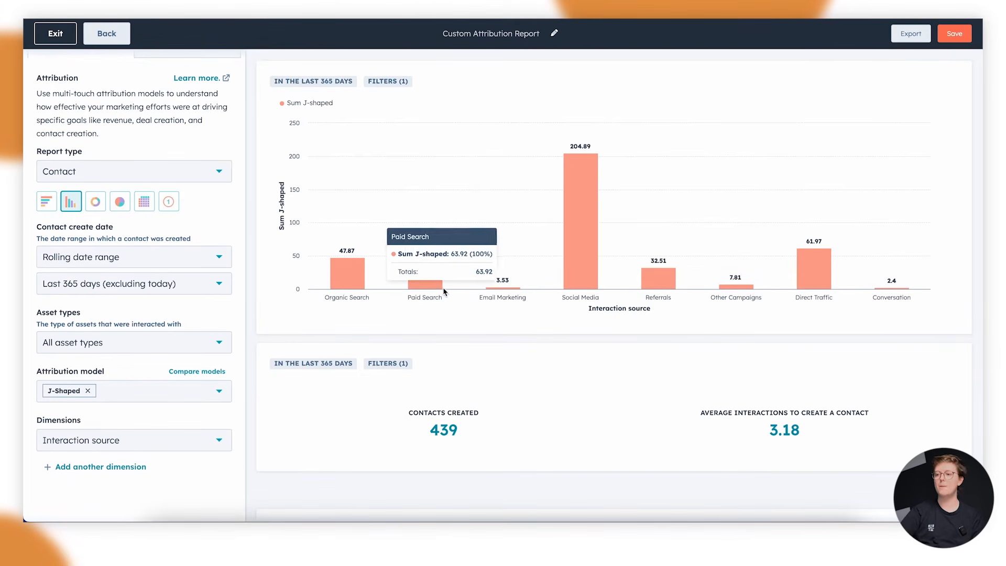
{"action": "left_click", "coordinate": [122, 443]}
{"action": "scroll", "coordinate": [137, 374], "scroll_direction": "up", "scroll_amount": 10}
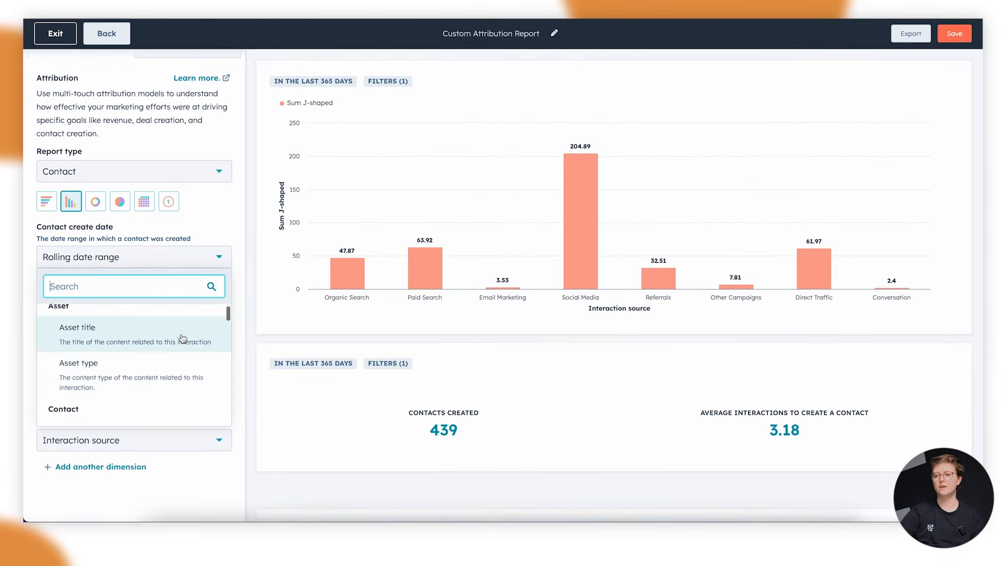
{"action": "left_click", "coordinate": [155, 352]}
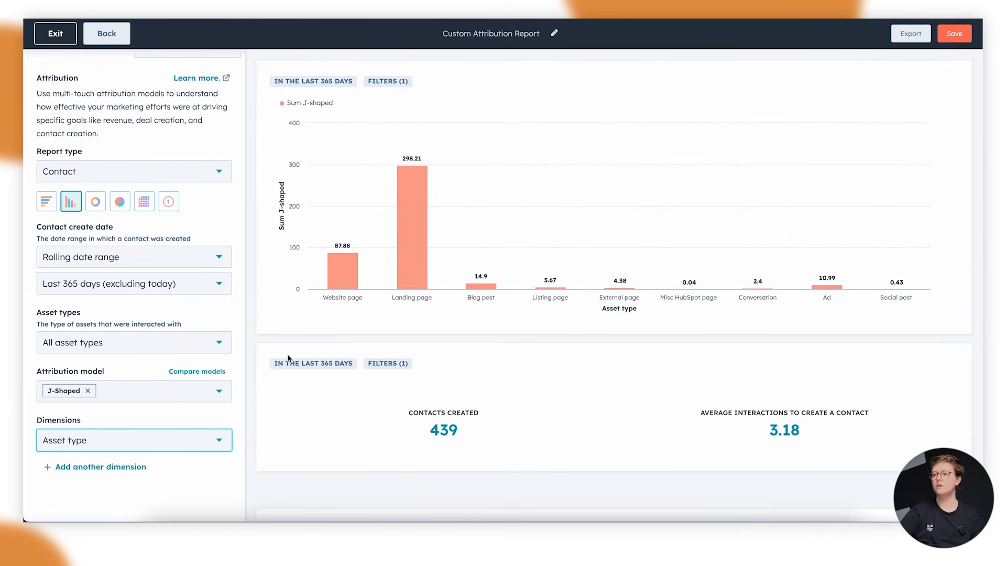
Step: Add a second dimension to the report, using Asset title as the first dimension and Asset type as the second
{"action": "left_click", "coordinate": [76, 467]}
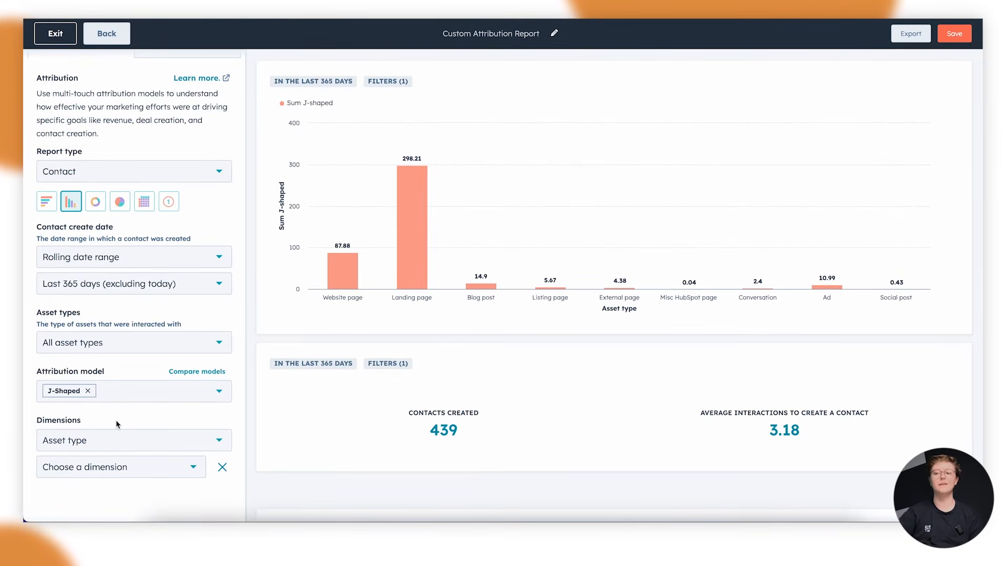
{"action": "left_click", "coordinate": [123, 467]}
{"action": "scroll", "coordinate": [135, 388], "scroll_direction": "down", "scroll_amount": 5}
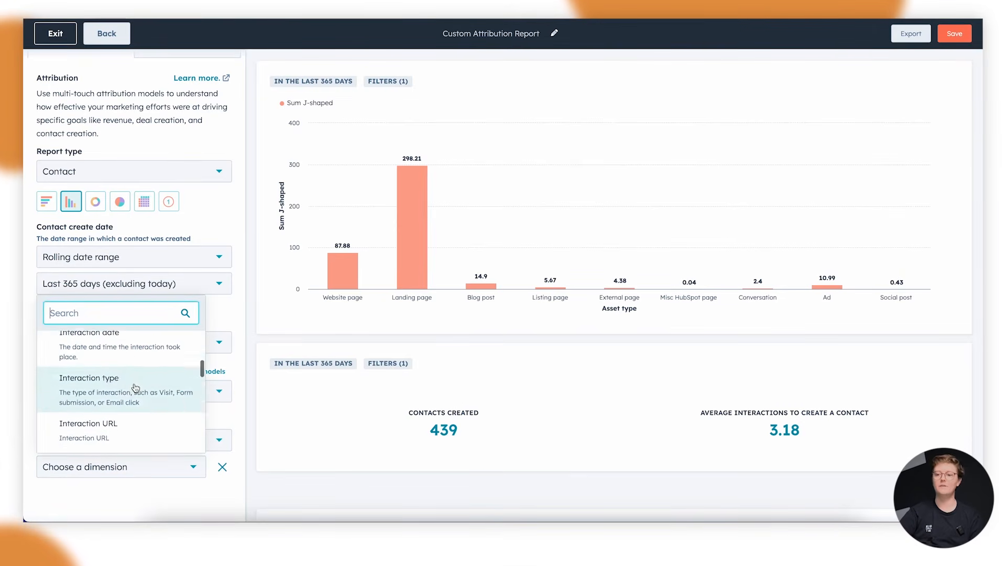
{"action": "scroll", "coordinate": [135, 388], "scroll_direction": "down", "scroll_amount": 10}
{"action": "scroll", "coordinate": [136, 388], "scroll_direction": "up", "scroll_amount": 2}
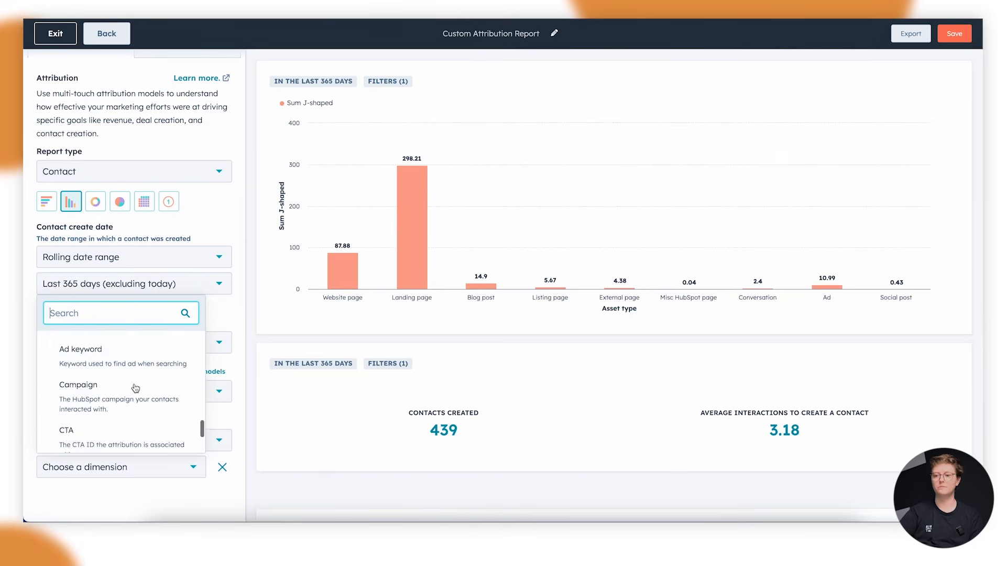
{"action": "scroll", "coordinate": [135, 388], "scroll_direction": "up", "scroll_amount": 2}
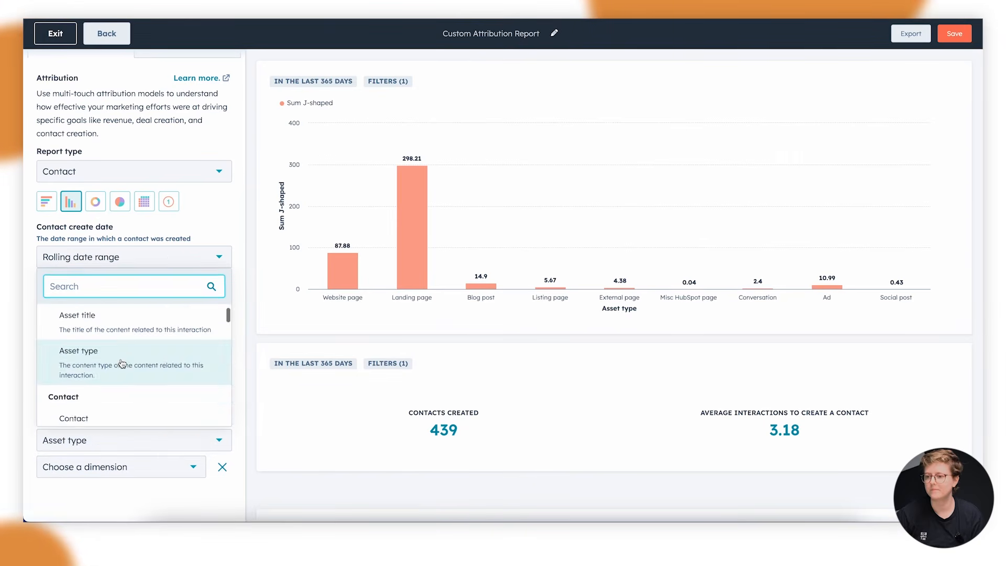
{"action": "scroll", "coordinate": [121, 361], "scroll_direction": "up", "scroll_amount": 1}
{"action": "left_click", "coordinate": [120, 359]}
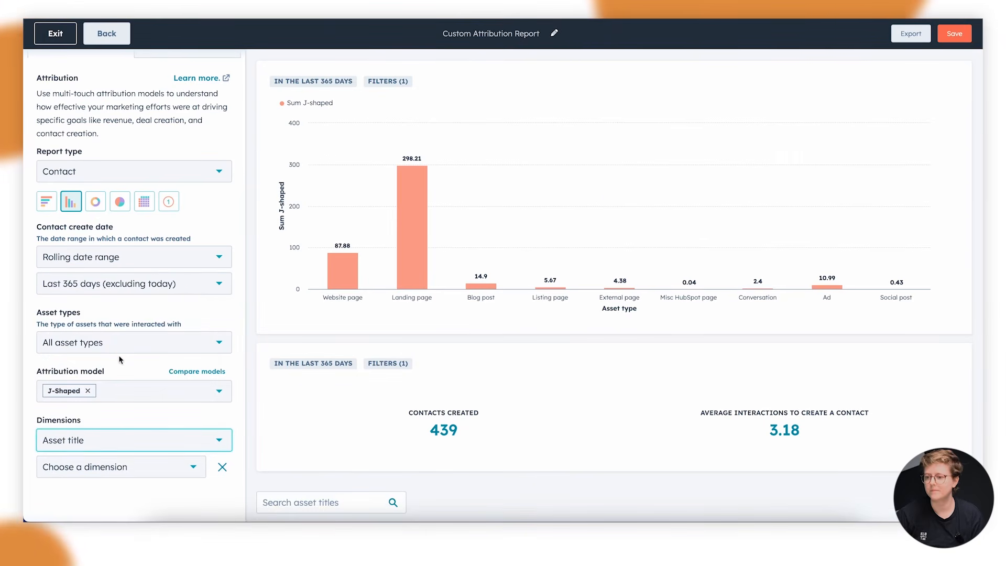
{"action": "left_click", "coordinate": [193, 465]}
{"action": "left_click", "coordinate": [108, 389]}
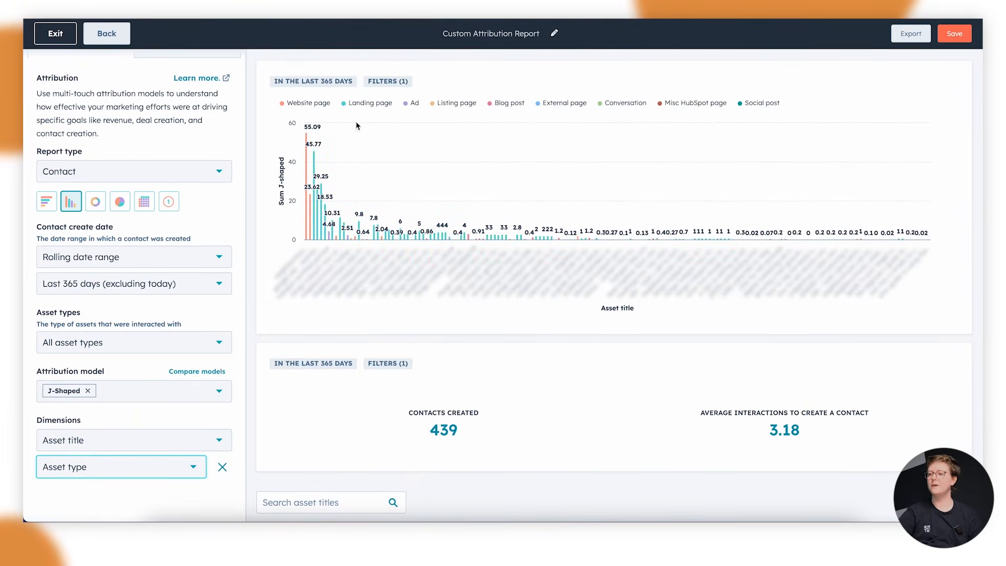
Step: Set the contact create date range to Last 30 days (excluding today) and inspect the asset title bars
{"action": "left_click", "coordinate": [161, 283]}
{"action": "scroll", "coordinate": [139, 367], "scroll_direction": "up", "scroll_amount": 3}
{"action": "left_click", "coordinate": [139, 341]}
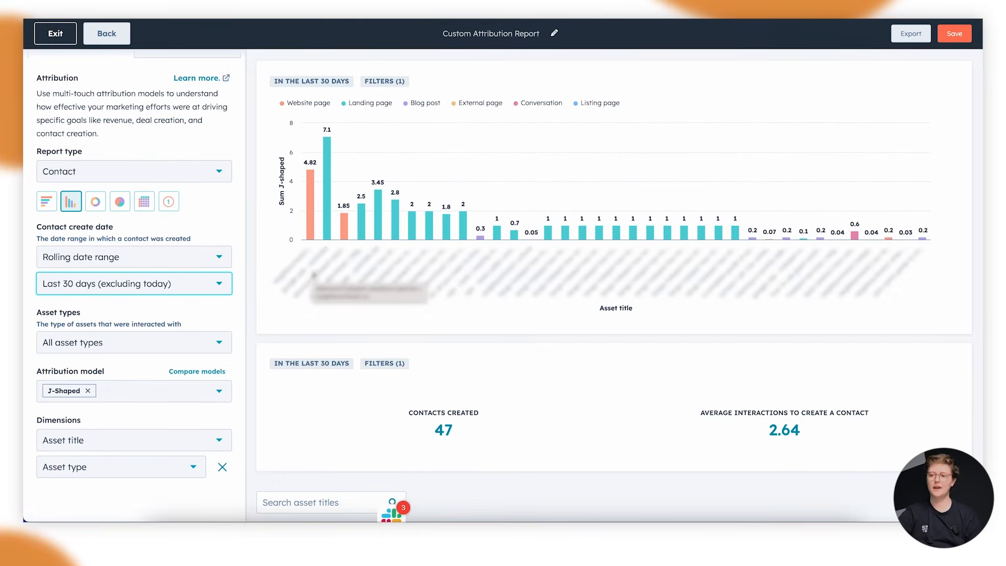
{"action": "mouse_move", "coordinate": [311, 218]}
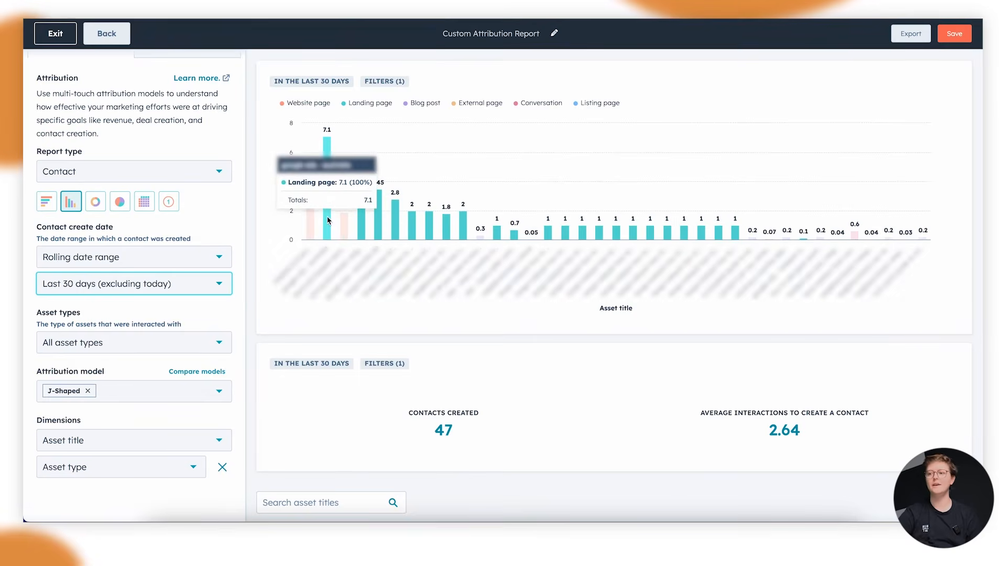
{"action": "scroll", "coordinate": [329, 219], "scroll_direction": "down", "scroll_amount": 1}
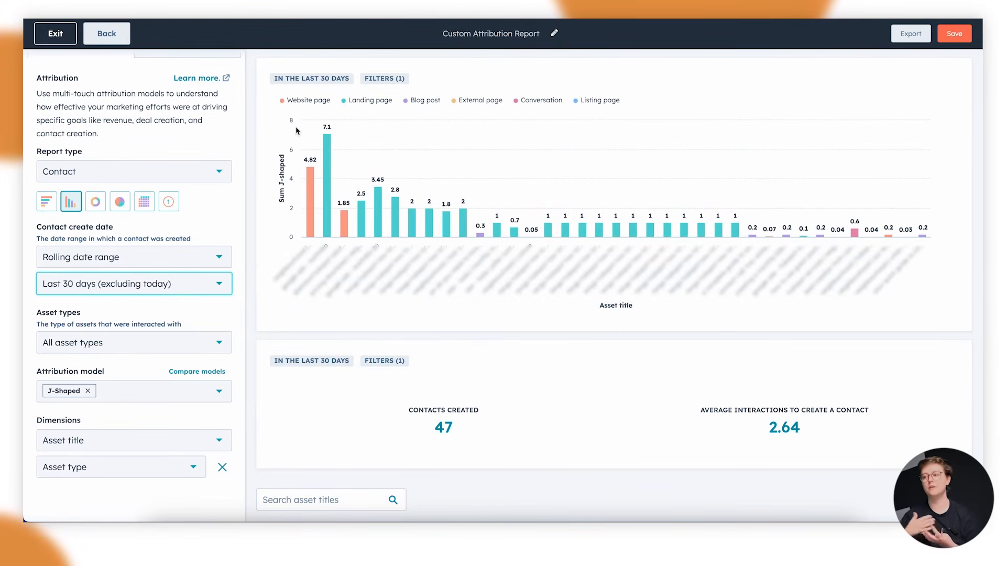
Step: Set the contact create date range to Last 60 days (excluding today)
{"action": "left_click", "coordinate": [151, 280]}
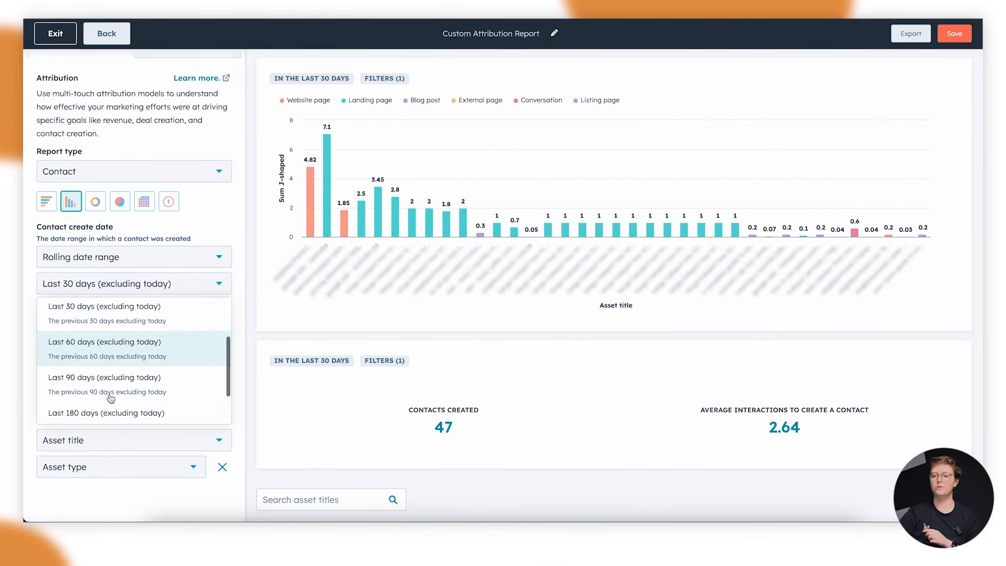
{"action": "left_click", "coordinate": [110, 347]}
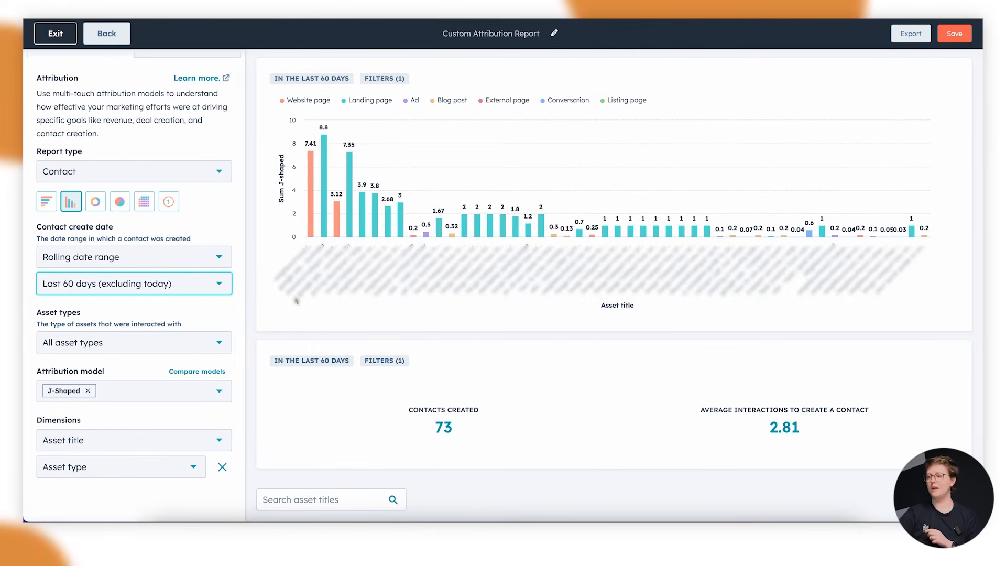
{"action": "mouse_move", "coordinate": [759, 235]}
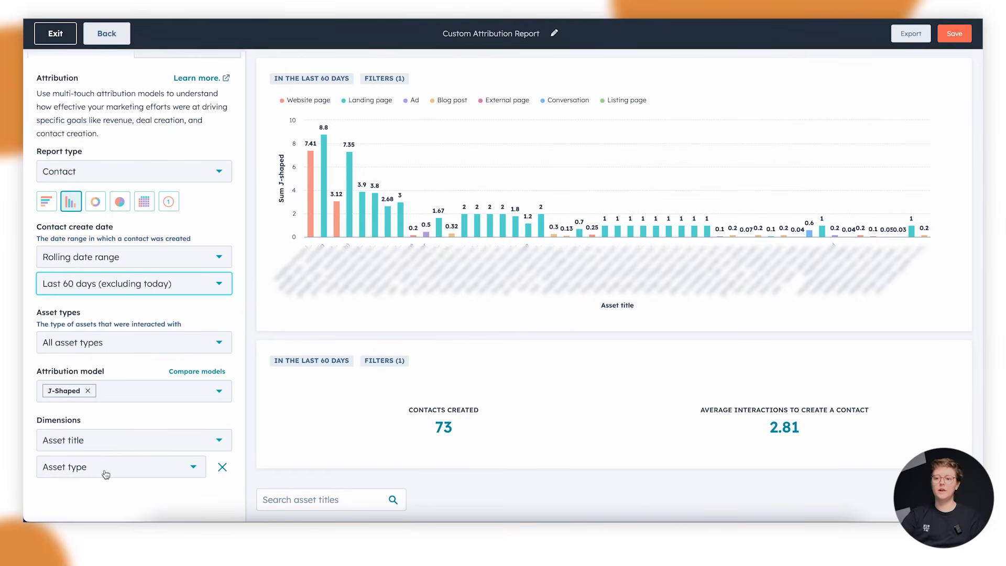
{"action": "scroll", "coordinate": [161, 95], "scroll_direction": "up", "scroll_amount": 1}
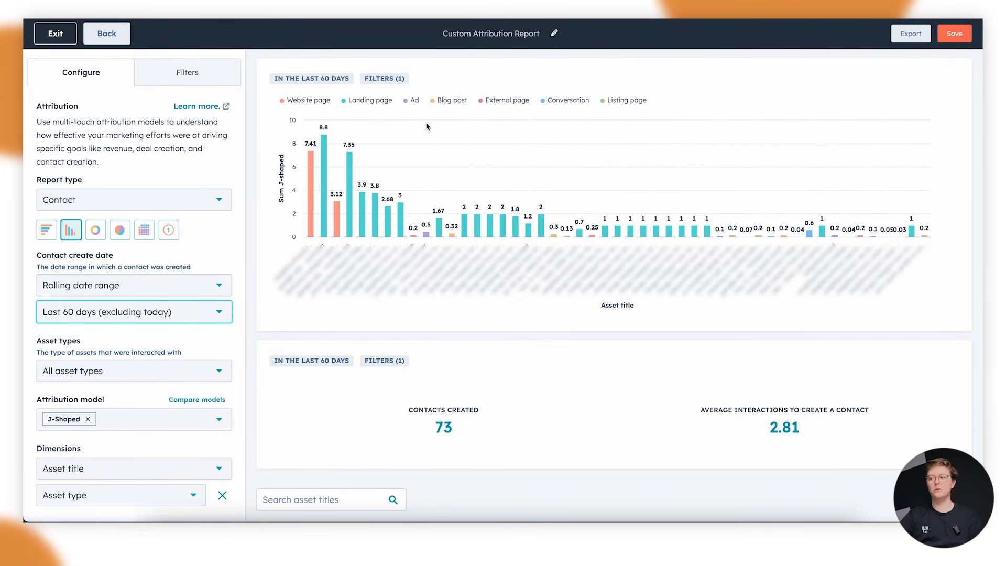
Step: Hide the Website page, Landing page and Ad series in the attribution chart
{"action": "left_click", "coordinate": [304, 103]}
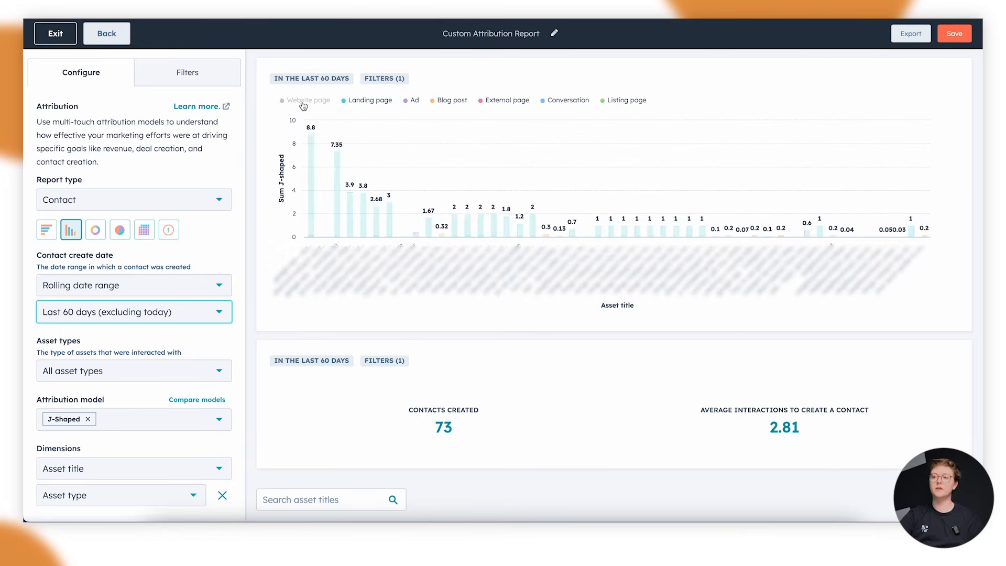
{"action": "left_click", "coordinate": [361, 103]}
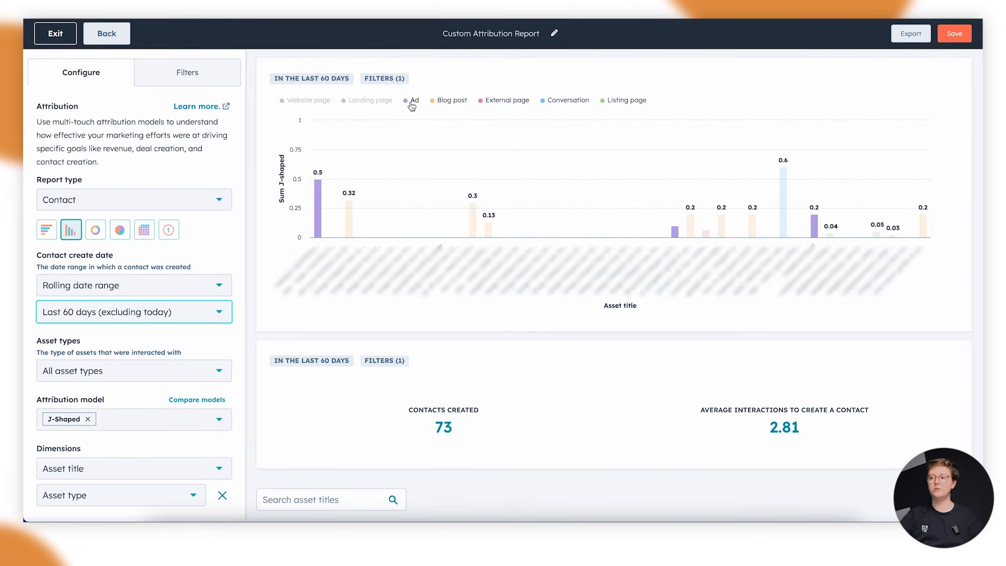
{"action": "left_click", "coordinate": [412, 102]}
{"action": "mouse_move", "coordinate": [455, 204]}
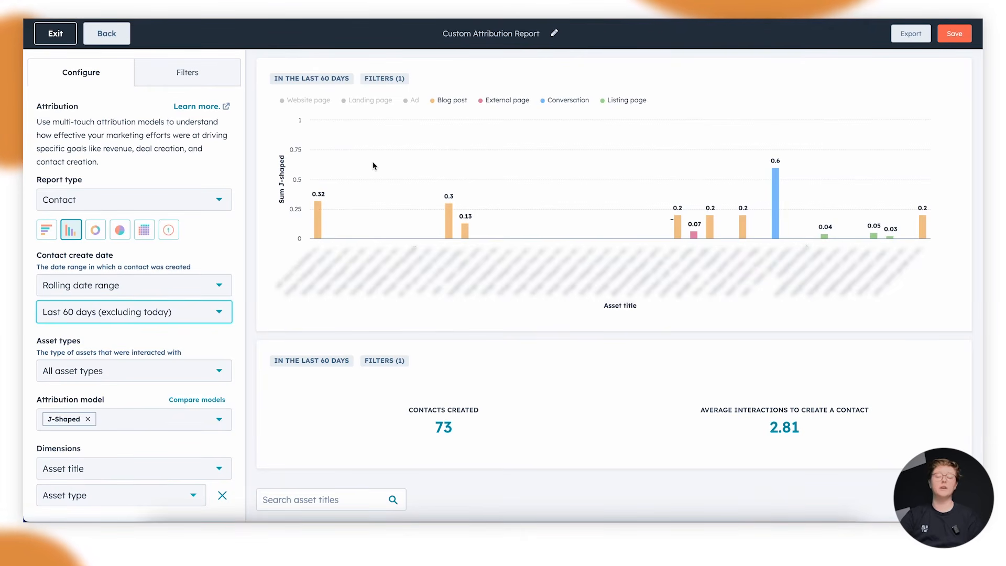
Step: Show the Ad, Landing page and Website page series in the attribution chart again
{"action": "left_click", "coordinate": [414, 100]}
{"action": "left_click", "coordinate": [367, 100]}
{"action": "left_click", "coordinate": [306, 105]}
{"action": "left_click", "coordinate": [305, 105]}
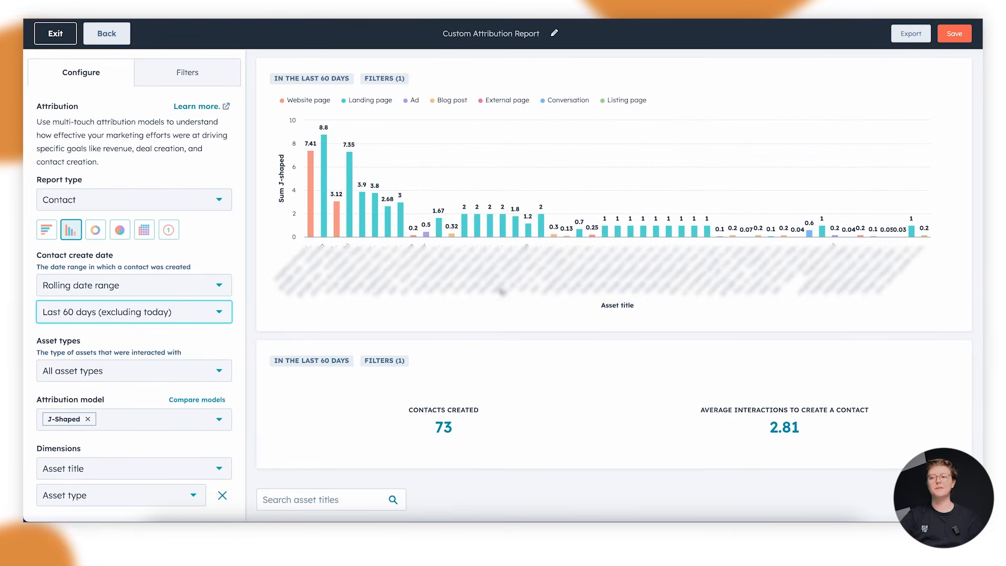
Step: Edit the report's Asset type filter and remove Website page, Landing page and Knowledge article from its values
{"action": "left_click", "coordinate": [177, 76]}
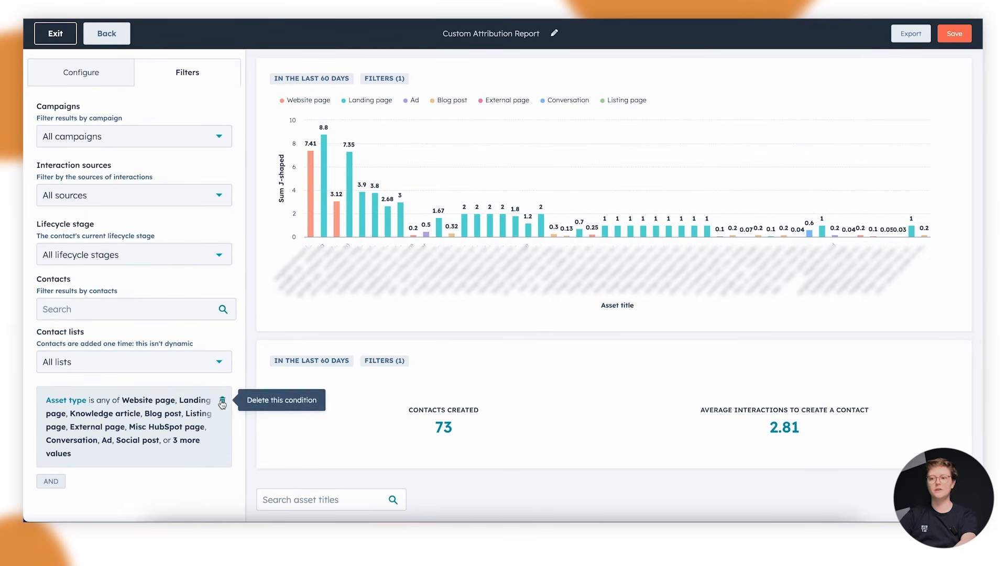
{"action": "left_click", "coordinate": [169, 394]}
{"action": "scroll", "coordinate": [169, 394], "scroll_direction": "down", "scroll_amount": 3}
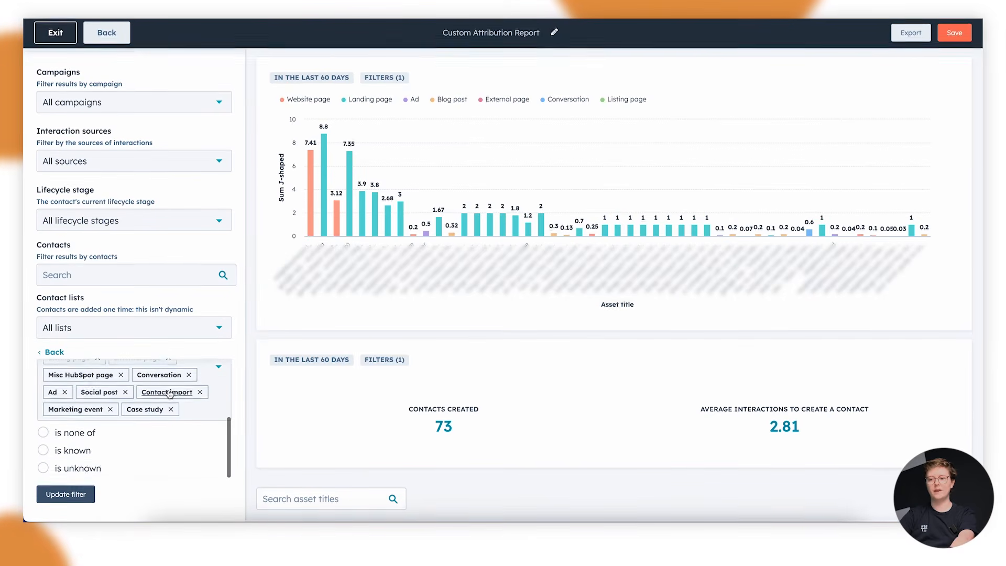
{"action": "scroll", "coordinate": [108, 456], "scroll_direction": "up", "scroll_amount": 3}
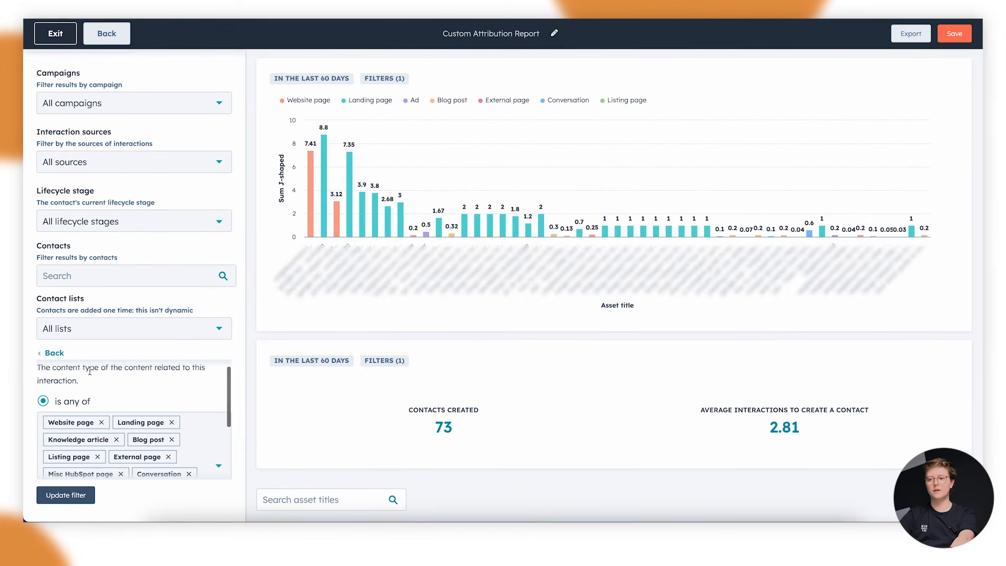
{"action": "left_click", "coordinate": [101, 422]}
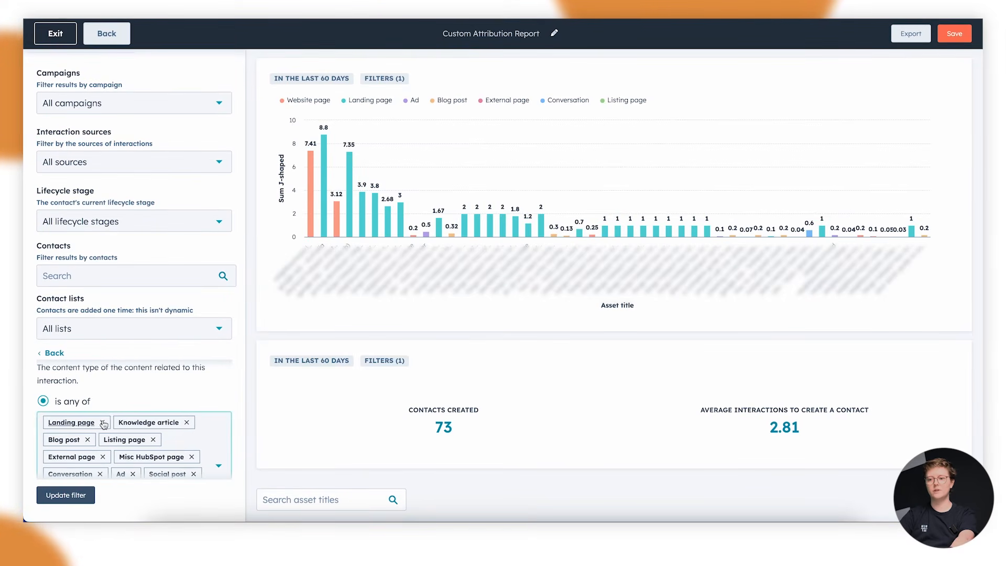
{"action": "left_click", "coordinate": [101, 422]}
{"action": "left_click", "coordinate": [116, 422]}
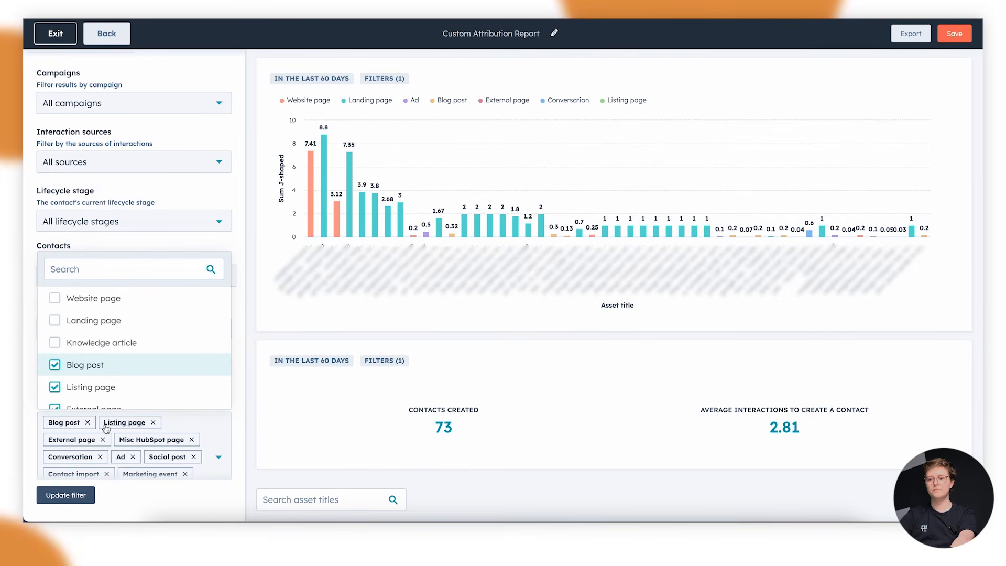
Step: Remove Listing page, External page, Misc HubSpot page, Conversation and Ad from the Asset type filter values
{"action": "left_click", "coordinate": [154, 422]}
{"action": "left_click", "coordinate": [158, 423]}
{"action": "left_click", "coordinate": [176, 423]}
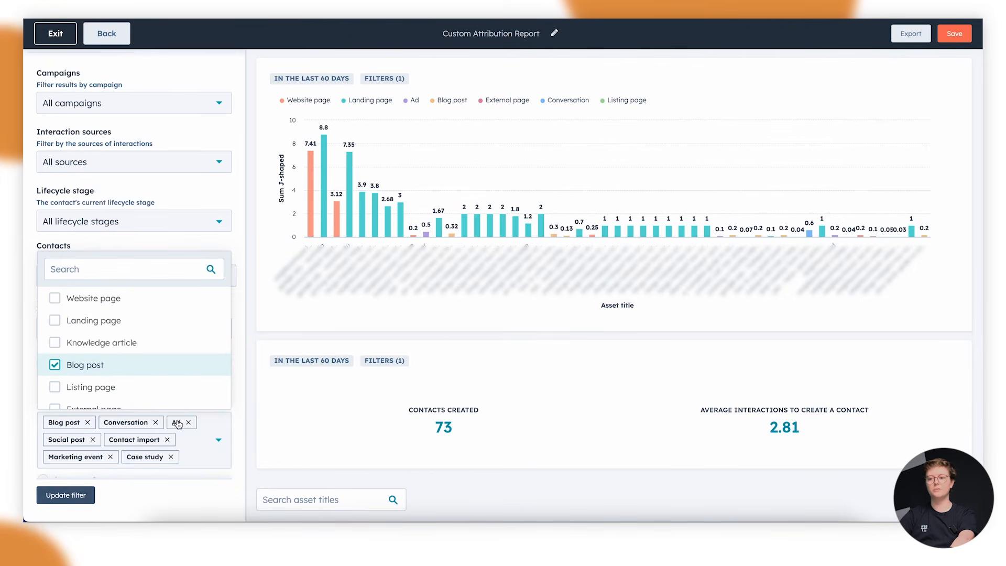
{"action": "left_click", "coordinate": [156, 422]}
{"action": "left_click", "coordinate": [120, 422]}
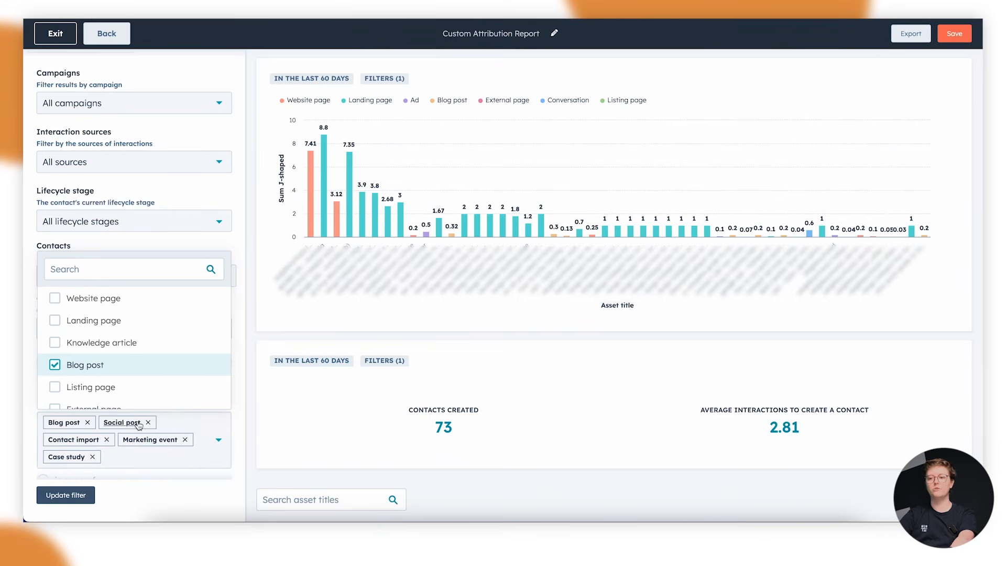
Step: Remove Social post, Contact import, Marketing event and Case study from the Asset type filter, and apply it with only Blog post
{"action": "left_click", "coordinate": [149, 422]}
{"action": "left_click", "coordinate": [162, 422]}
{"action": "left_click", "coordinate": [166, 423]}
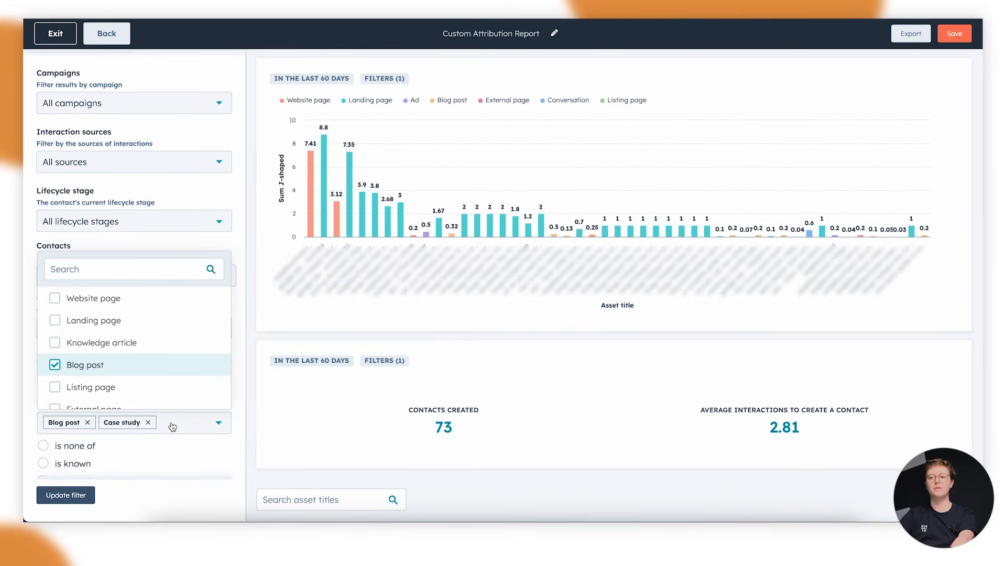
{"action": "left_click", "coordinate": [148, 422]}
{"action": "left_click", "coordinate": [66, 496]}
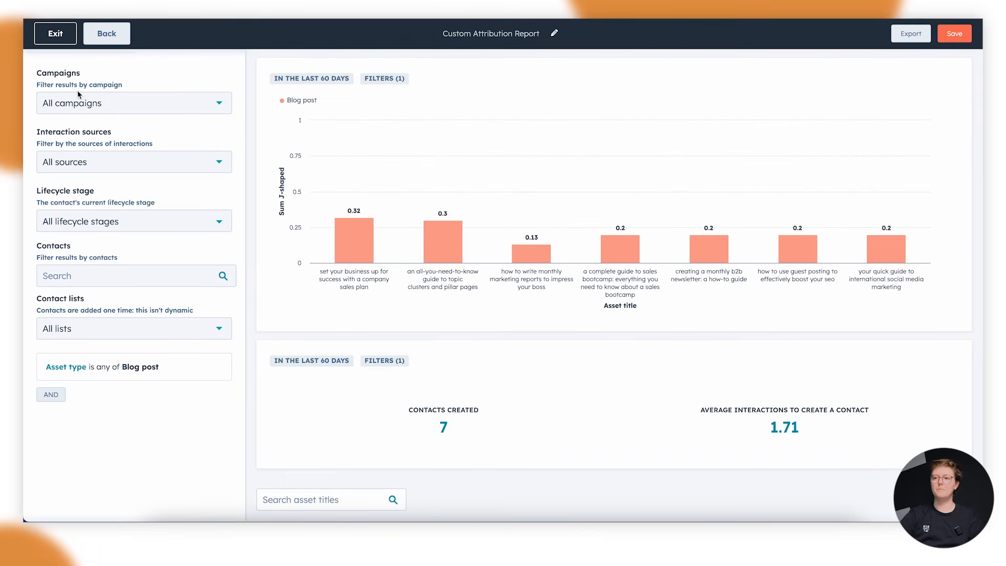
{"action": "scroll", "coordinate": [102, 201], "scroll_direction": "up", "scroll_amount": 1}
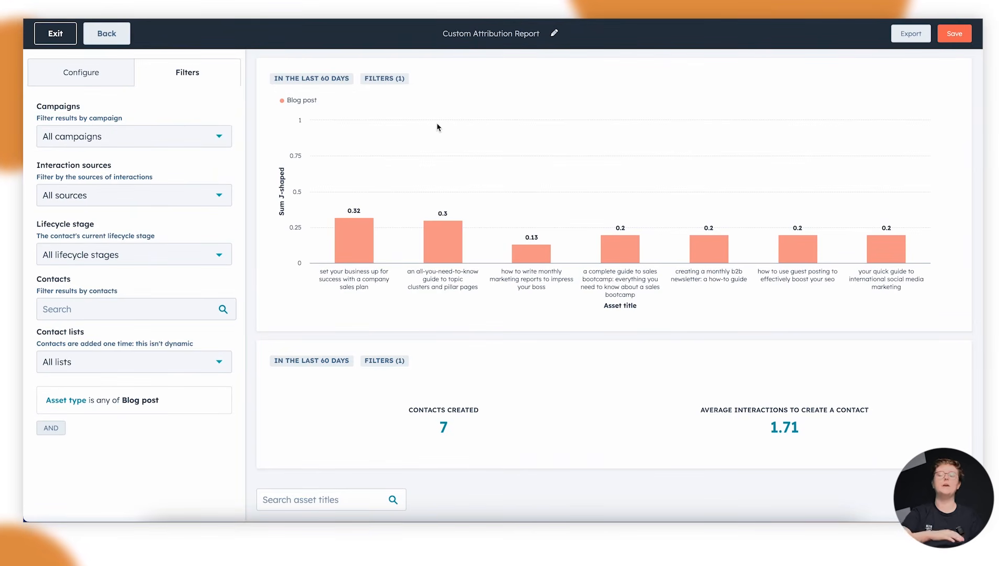